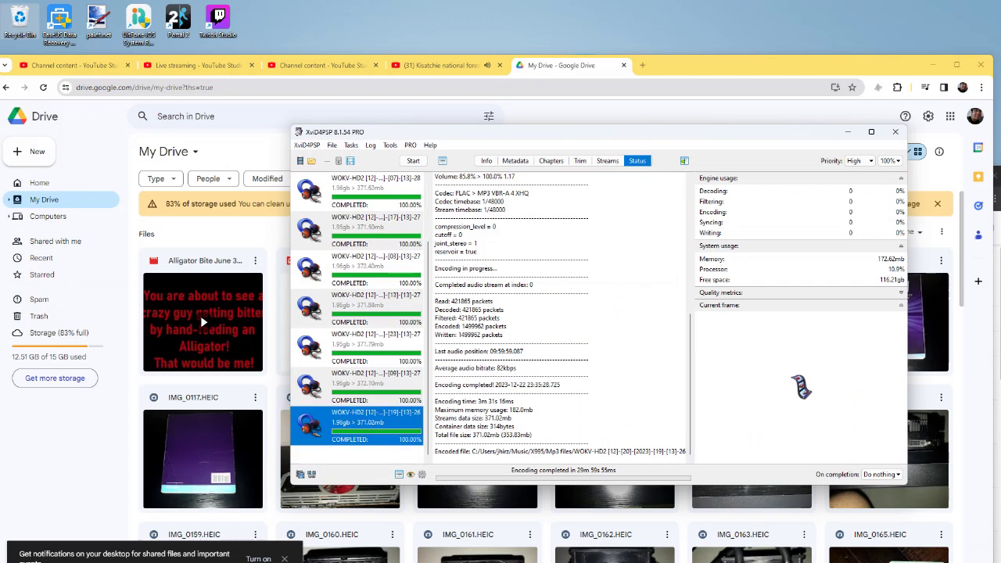
# Open the Mp3 files folder inside Music > X995 in File Explorer
pyautogui.rightClick(397, 205)
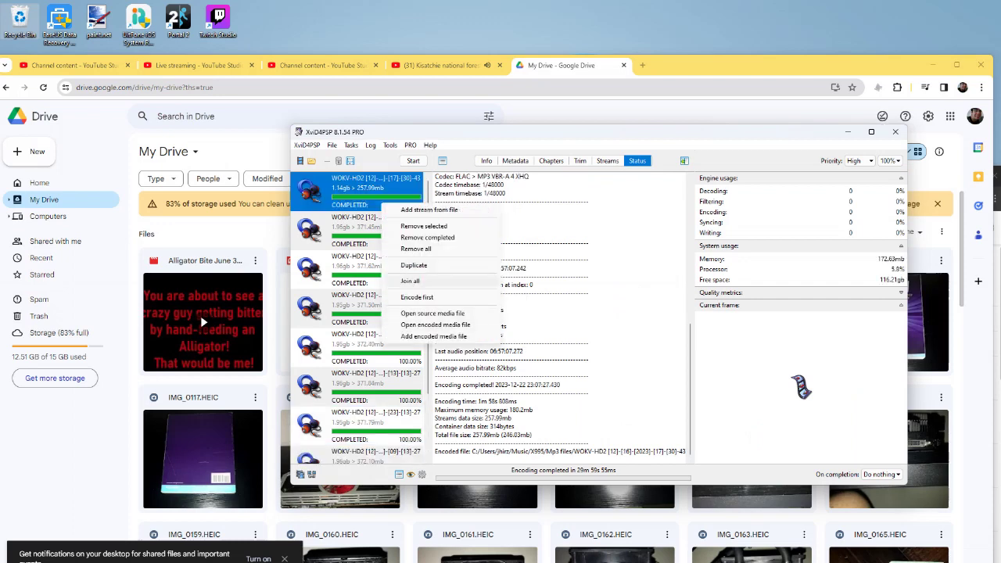
pyautogui.click(374, 551)
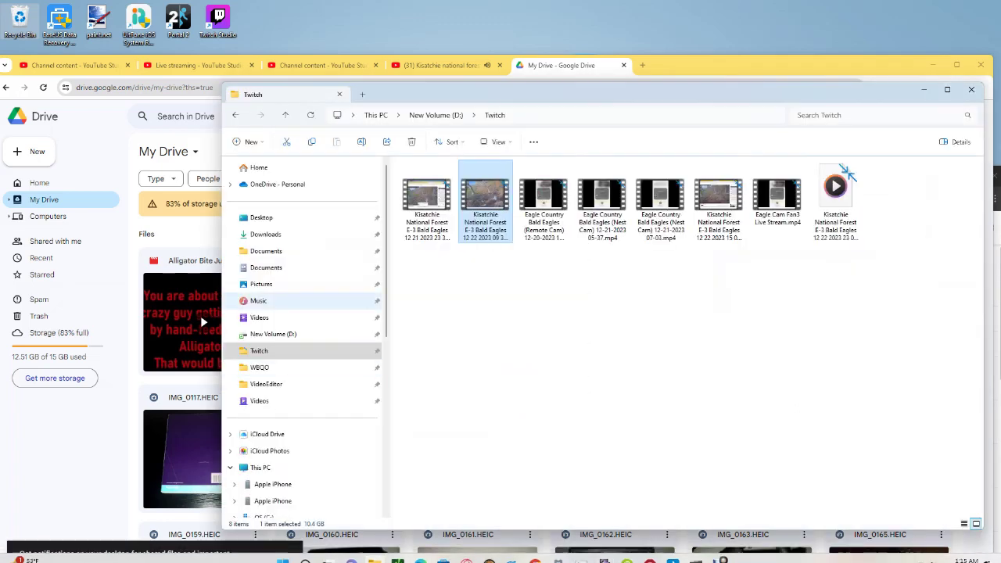
pyautogui.click(258, 300)
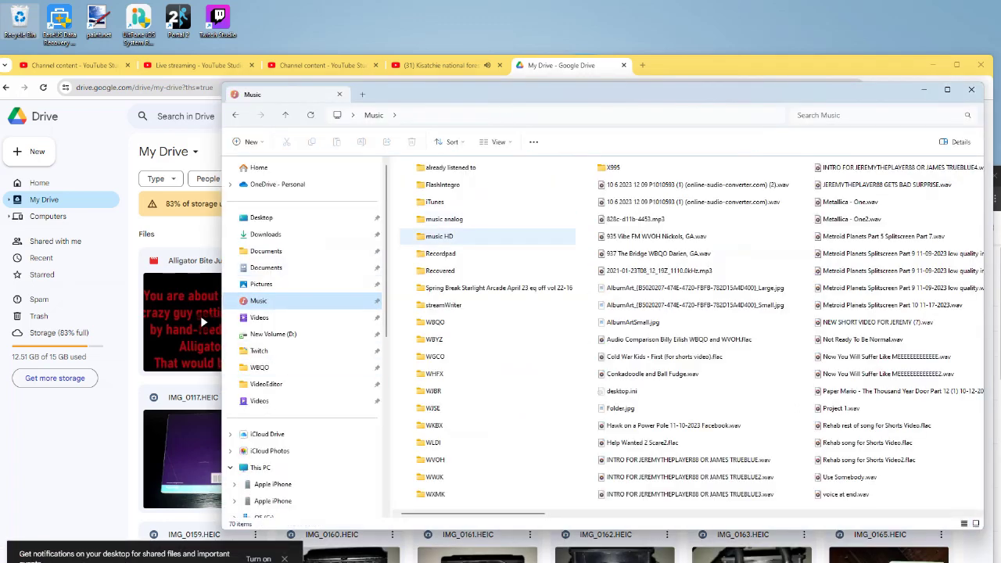
pyautogui.scroll(-1, 469, 460)
pyautogui.scroll(1, 469, 374)
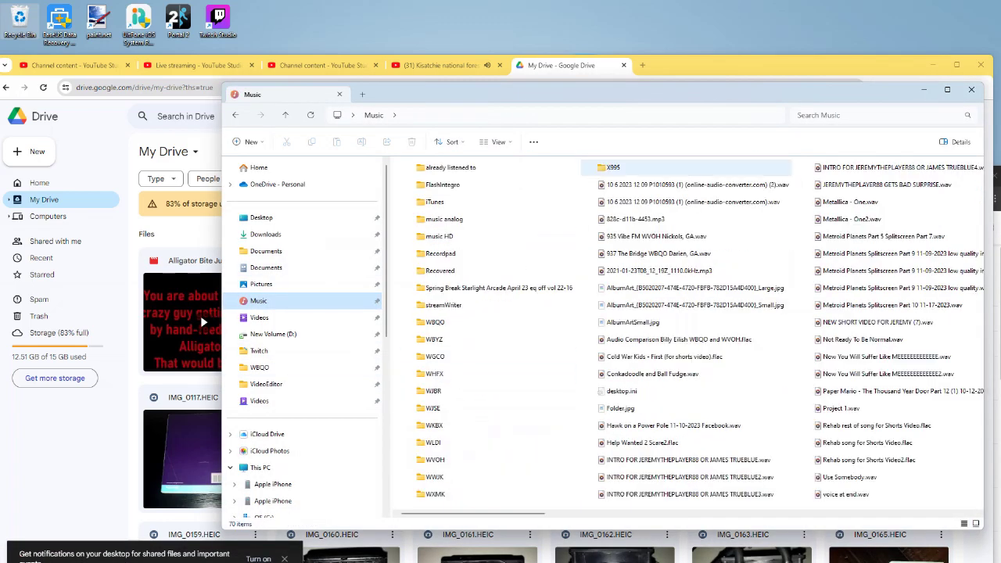
pyautogui.doubleClick(612, 167)
pyautogui.doubleClick(426, 178)
# Examine the length and bit rate in the detailed properties of WOKV-HD2 [12]-[16]-[2023]-[17]-[30]-43.mp3
pyautogui.rightClick(438, 179)
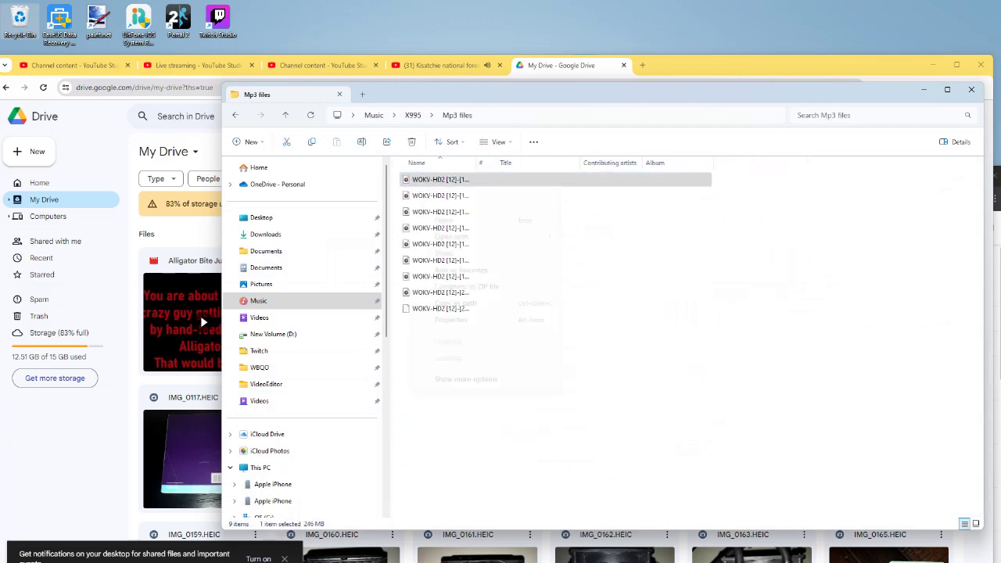
pyautogui.click(451, 320)
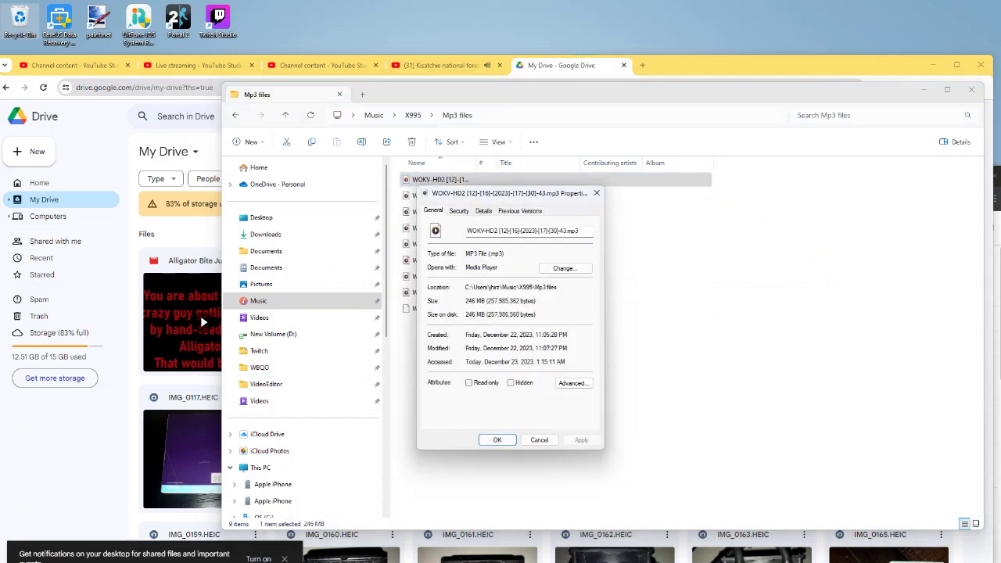
pyautogui.click(483, 210)
pyautogui.click(469, 338)
pyautogui.scroll(-2, 508, 328)
pyautogui.scroll(2, 510, 320)
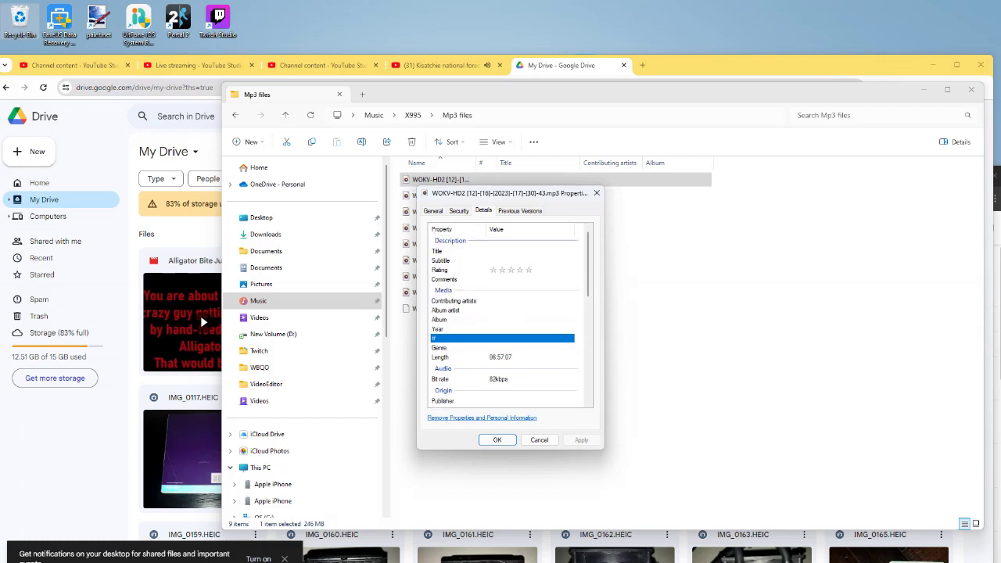
pyautogui.click(596, 192)
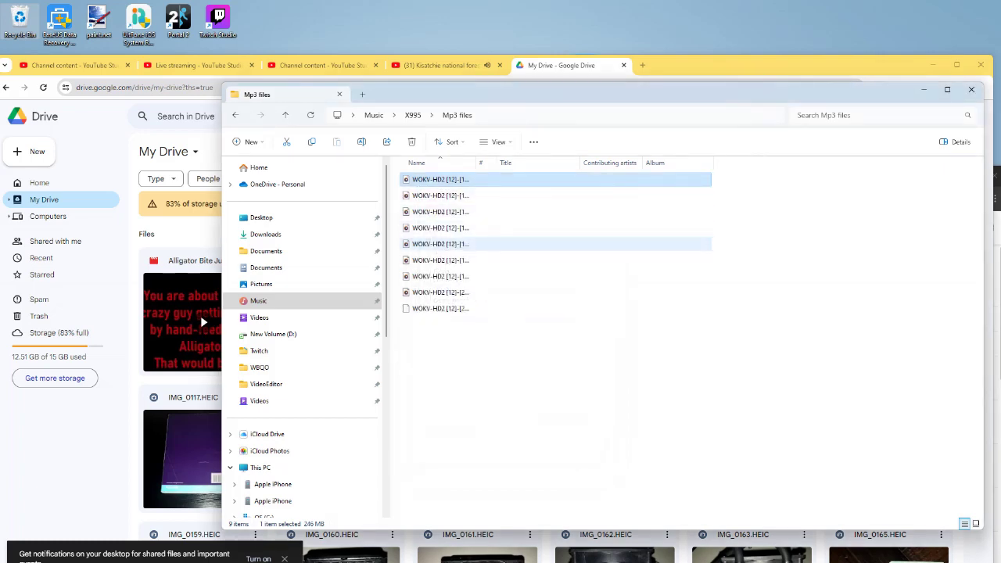
# Examine the detailed properties of the second WOKV-HD2 MP3 file in the folder
pyautogui.moveTo(860, 91); pyautogui.dragTo(779, 99)
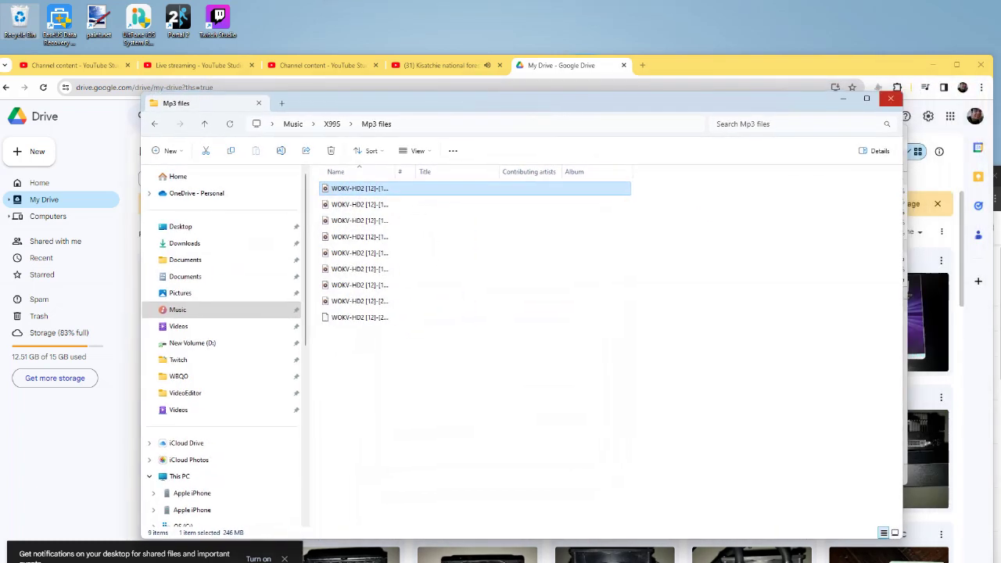
pyautogui.rightClick(367, 204)
pyautogui.click(406, 335)
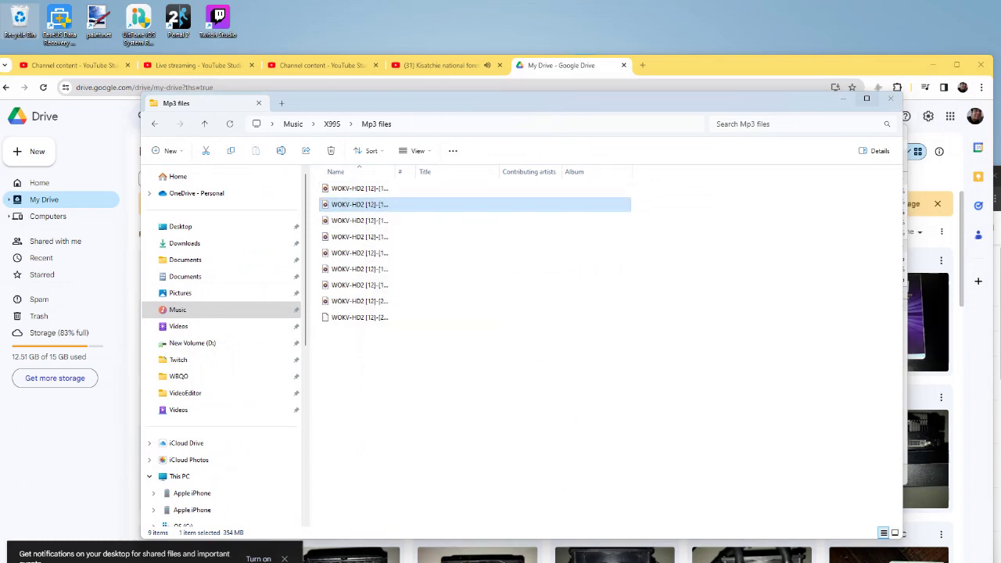
pyautogui.click(437, 229)
pyautogui.click(550, 211)
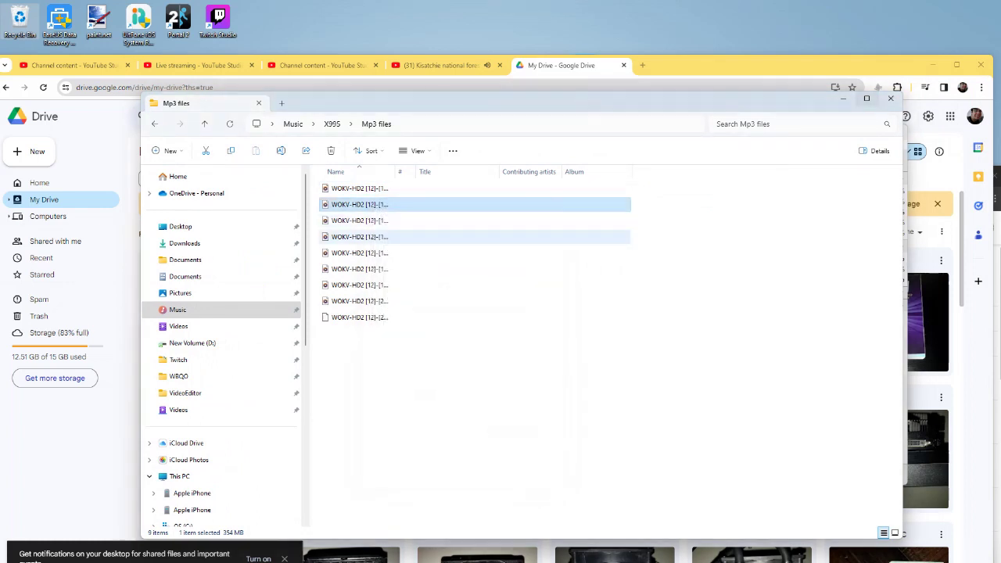
# Examine the detailed properties of WOKV-HD2 [12]-[18]-[2023]-[07]-[13]-28.mp3 and close the folder window
pyautogui.rightClick(361, 220)
pyautogui.click(396, 359)
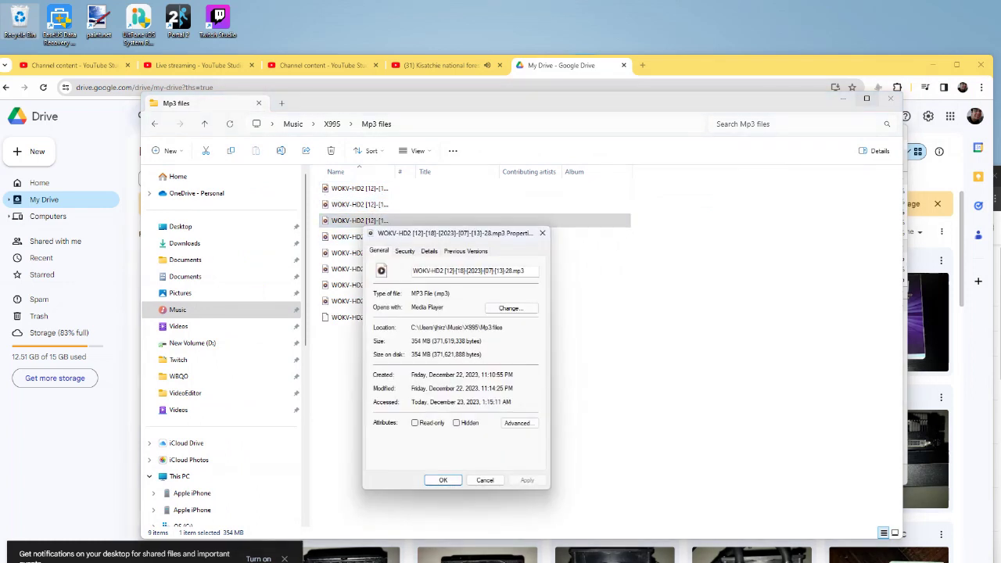
pyautogui.click(429, 251)
pyautogui.click(542, 232)
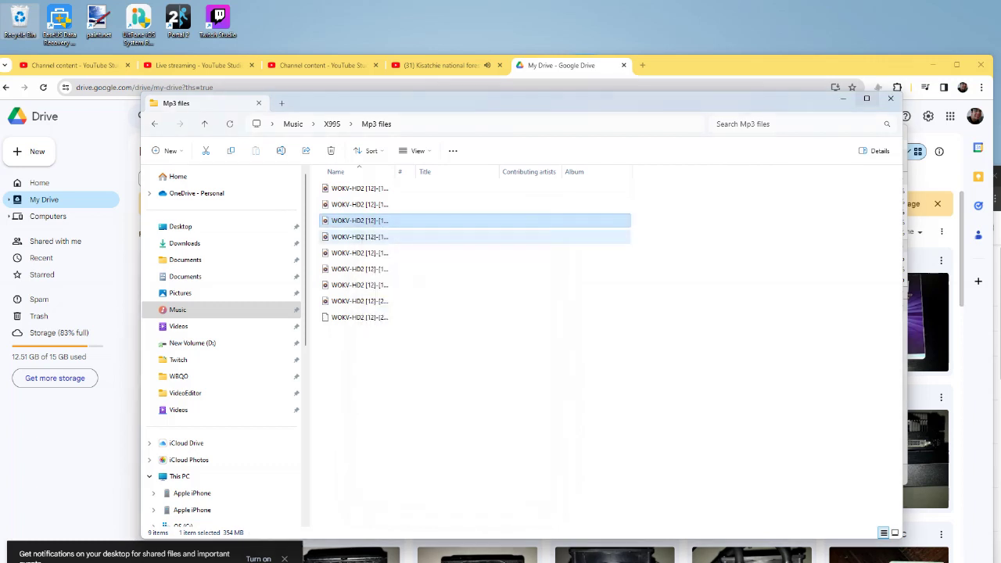
pyautogui.rightClick(361, 222)
pyautogui.click(397, 356)
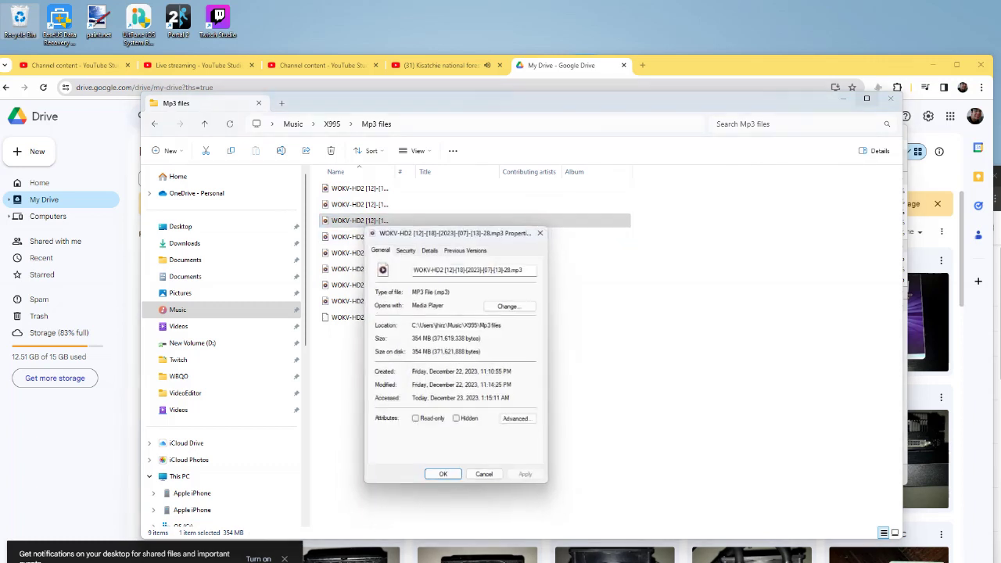
pyautogui.click(429, 248)
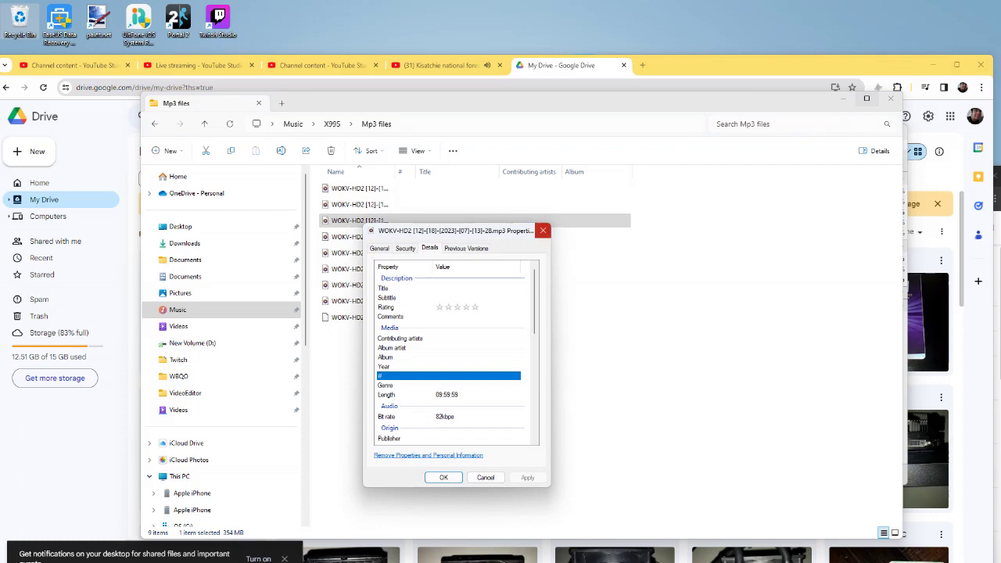
pyautogui.click(542, 230)
pyautogui.click(889, 98)
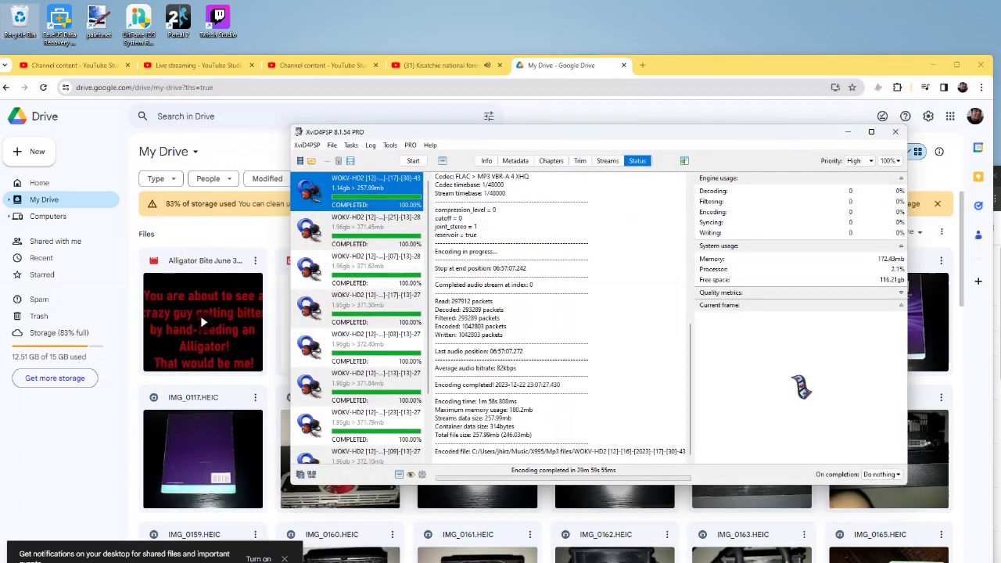
# Review the completed encoding jobs and the first job's log in XviD4PSP, and close the program
pyautogui.moveTo(485, 132); pyautogui.dragTo(532, 132)
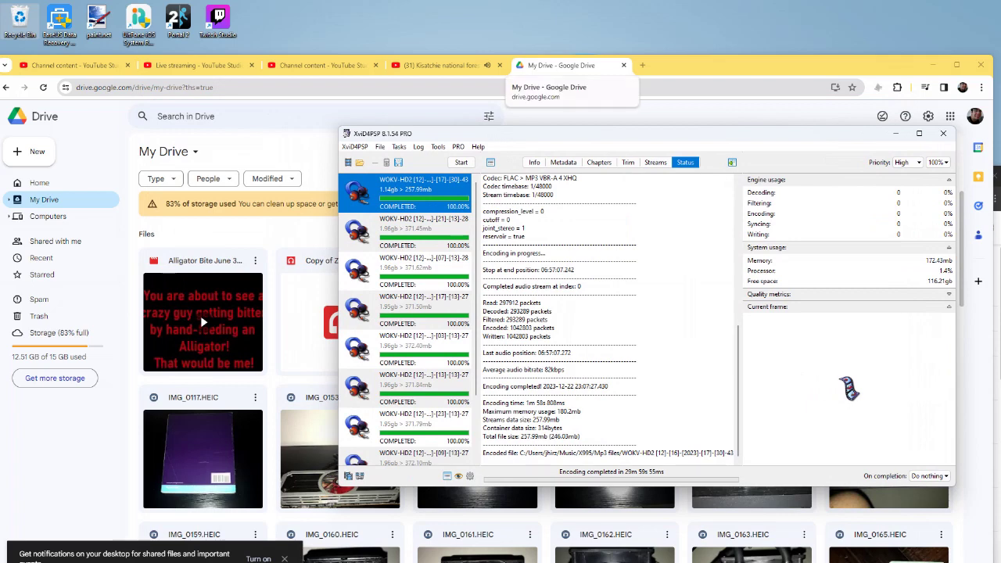
pyautogui.moveTo(539, 132); pyautogui.dragTo(488, 133)
pyautogui.scroll(-2, 356, 313)
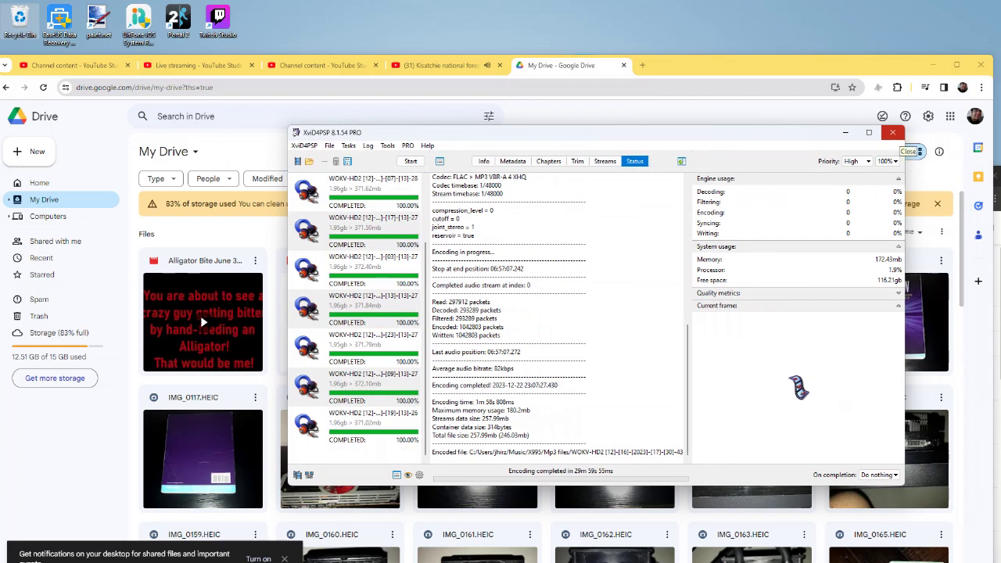
pyautogui.scroll(2, 355, 313)
pyautogui.click(355, 191)
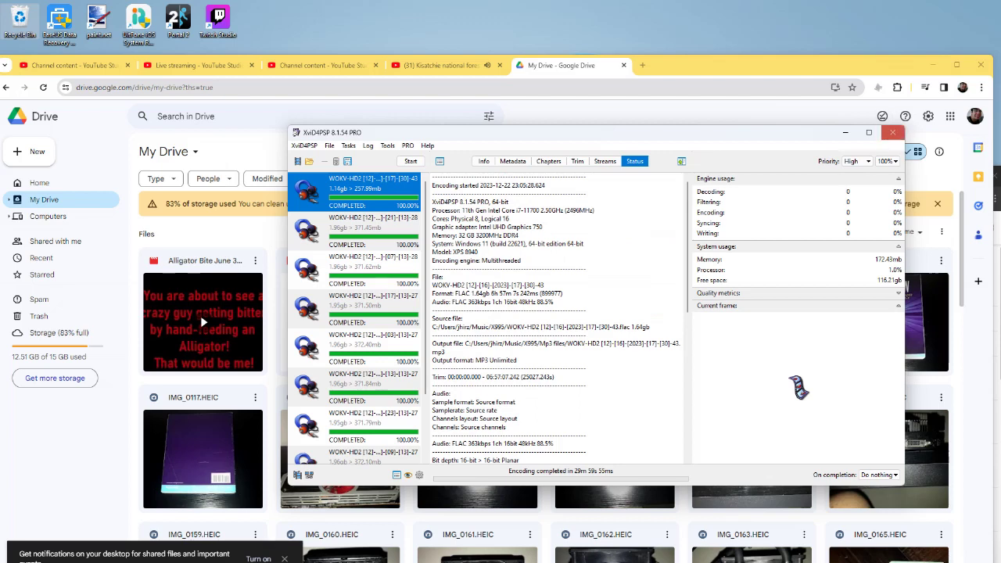
pyautogui.click(892, 132)
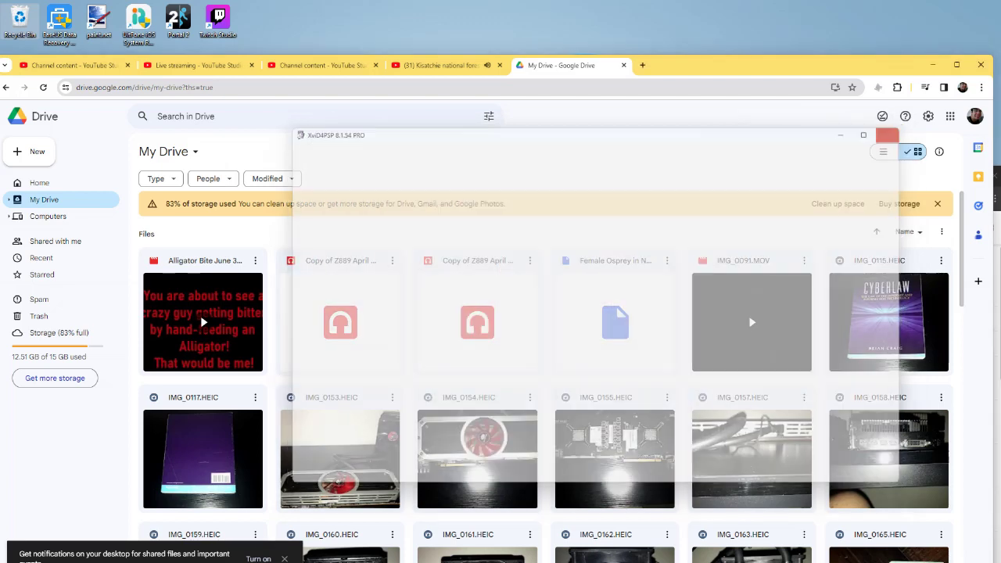
# Open Google Drive in a new browser tab under another signed-in Google account
pyautogui.click(974, 116)
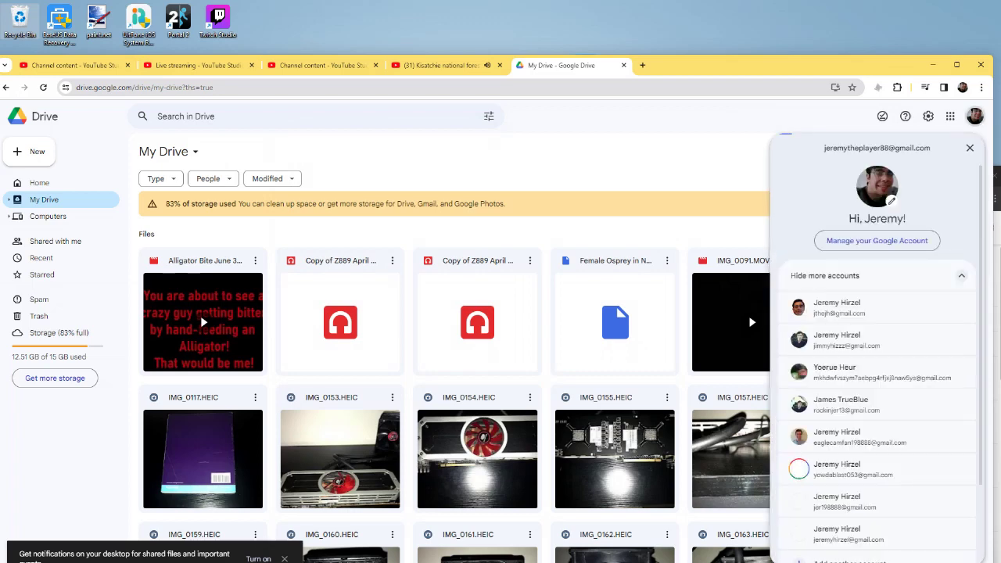
pyautogui.click(805, 477)
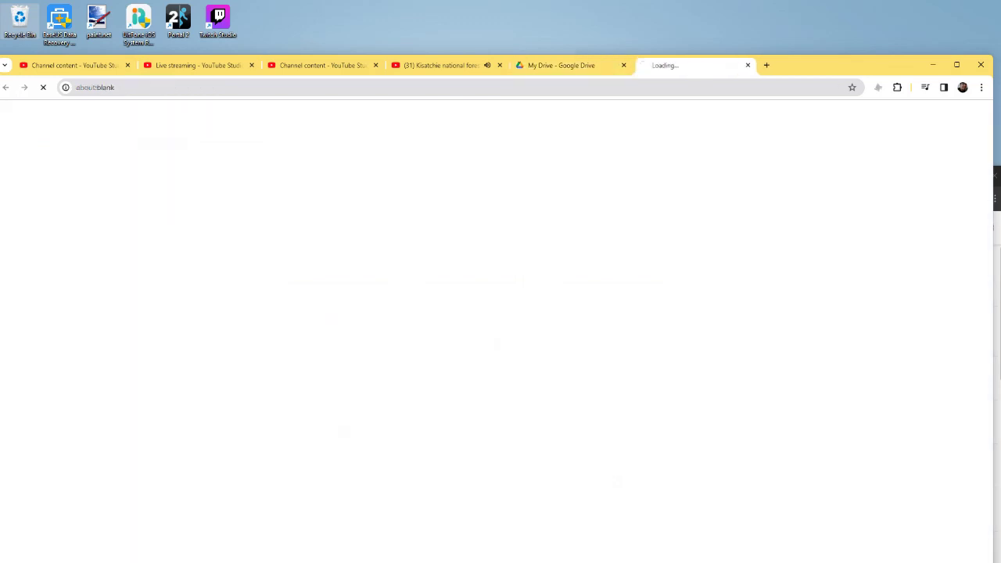
# Upload the five Big Bear Bald Eagles MP4 videos from SanDisk (I:) to the Eagle Cam Fan3 channel in YouTube Studio
pyautogui.hotkey('ctrl', '3')
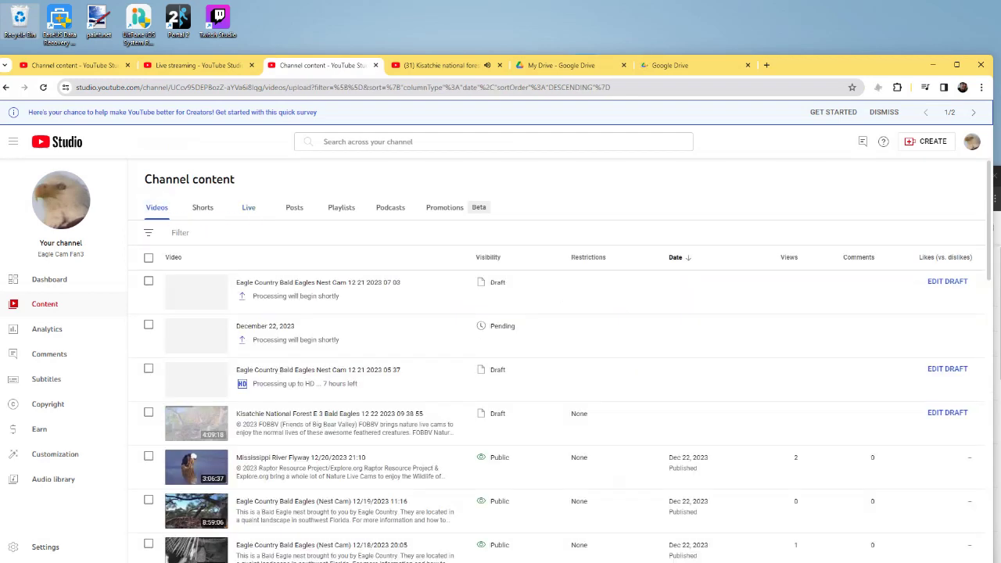
pyautogui.hotkey('ctrl', '1')
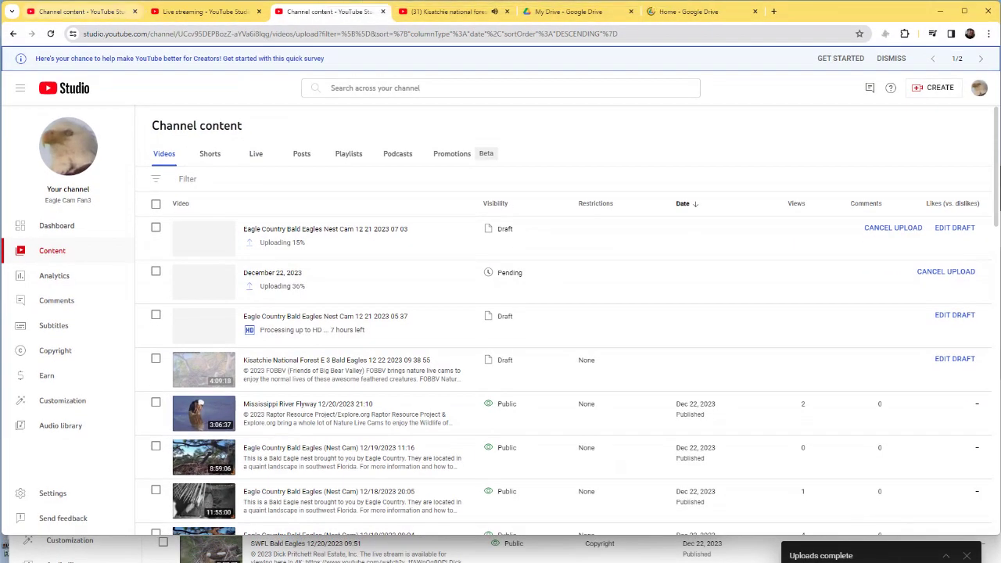
pyautogui.click(934, 88)
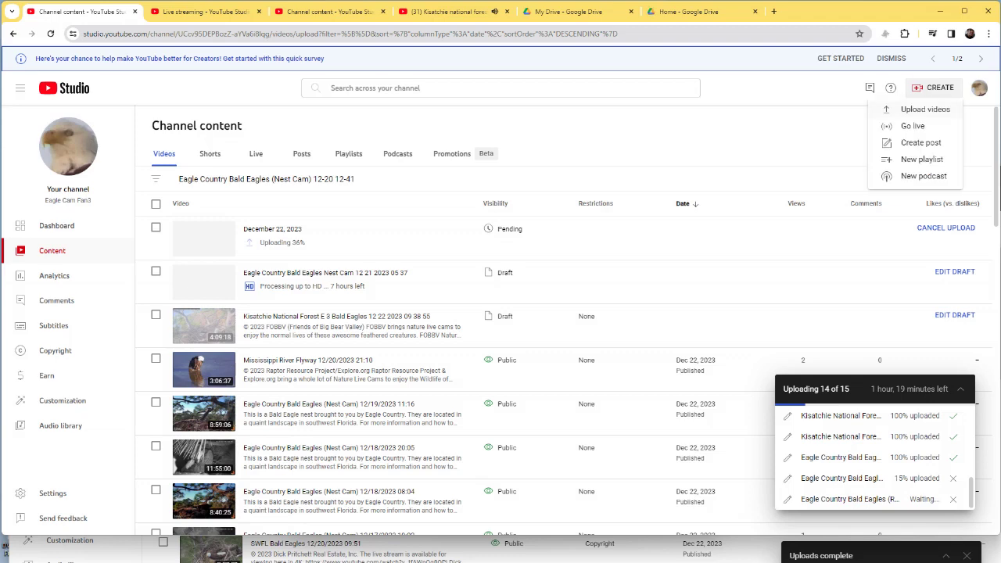
pyautogui.click(913, 107)
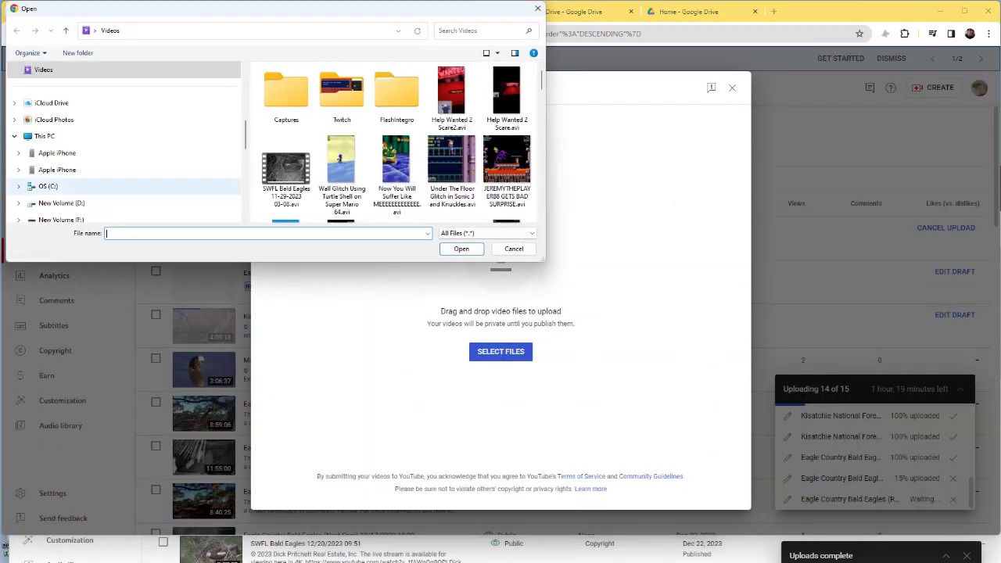
pyautogui.click(48, 136)
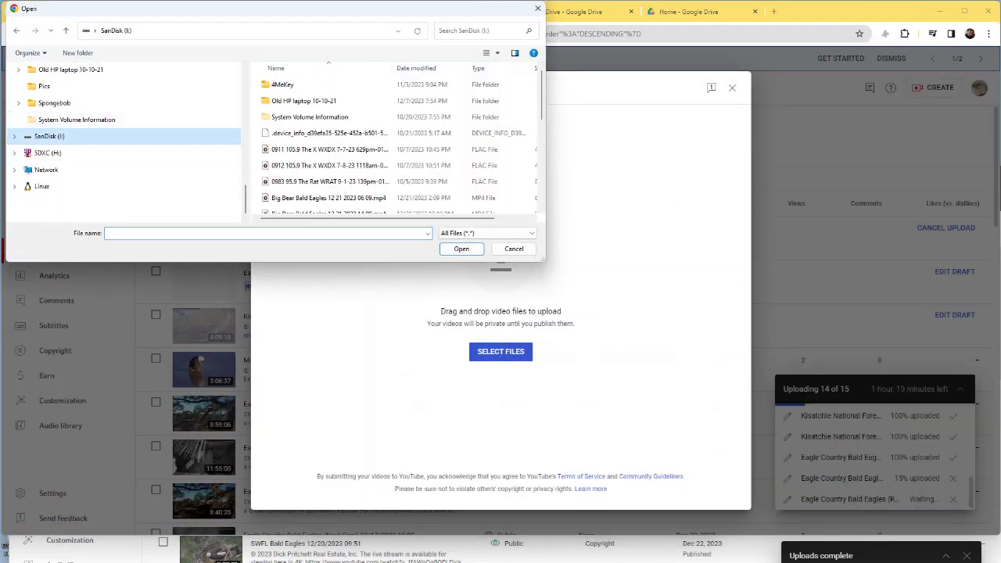
pyautogui.scroll(-1, 398, 143)
pyautogui.moveTo(255, 155); pyautogui.dragTo(314, 164)
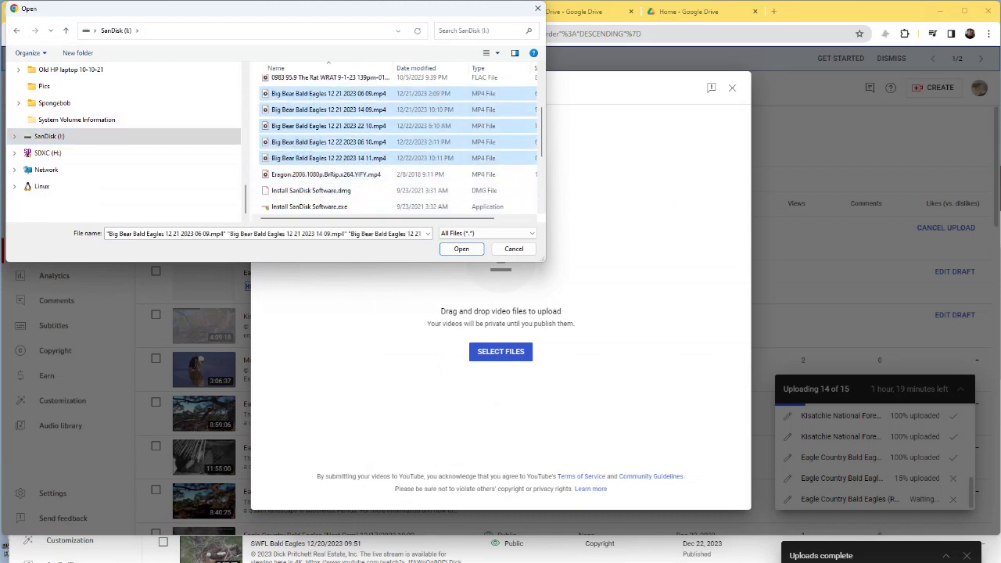
pyautogui.press('Return')
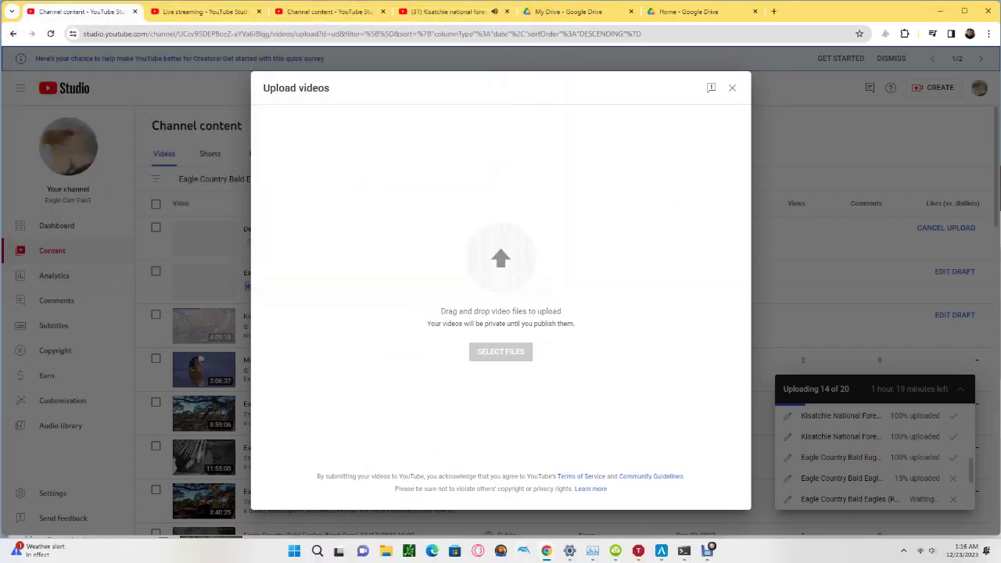
pyautogui.hotkey('alt', 'Tab')
pyautogui.moveTo(695, 180); pyautogui.dragTo(696, 75)
pyautogui.click(908, 121)
pyautogui.click(875, 143)
pyautogui.click(476, 410)
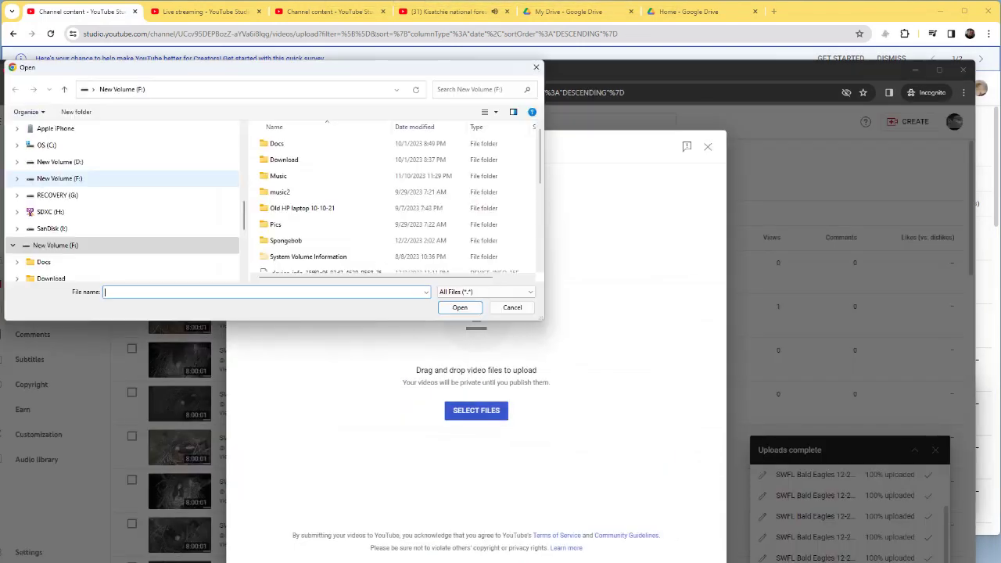
pyautogui.scroll(-5, 351, 222)
pyautogui.scroll(1, 351, 222)
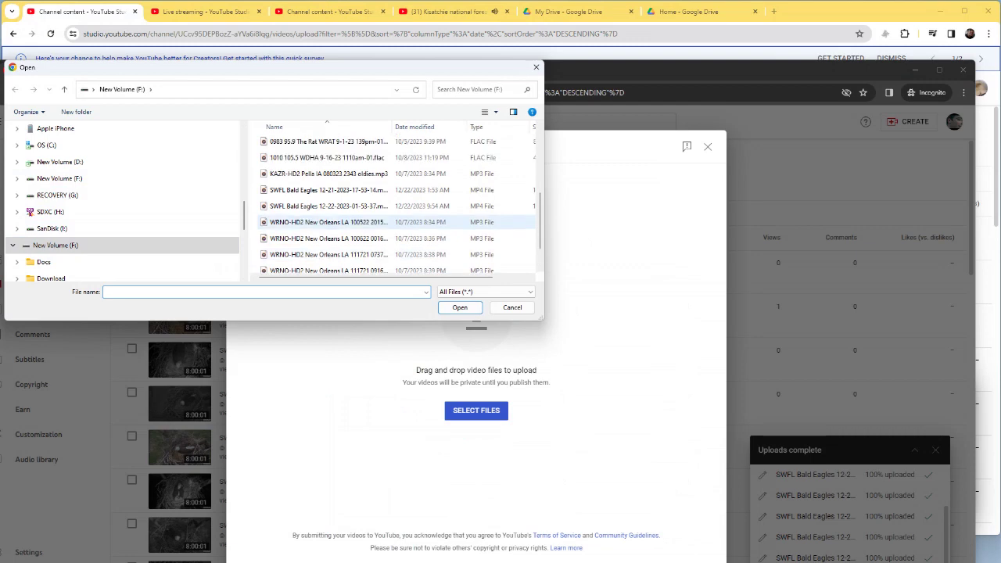
pyautogui.click(266, 190)
pyautogui.keyDown('shift'); pyautogui.click(266, 206); pyautogui.keyUp('shift')
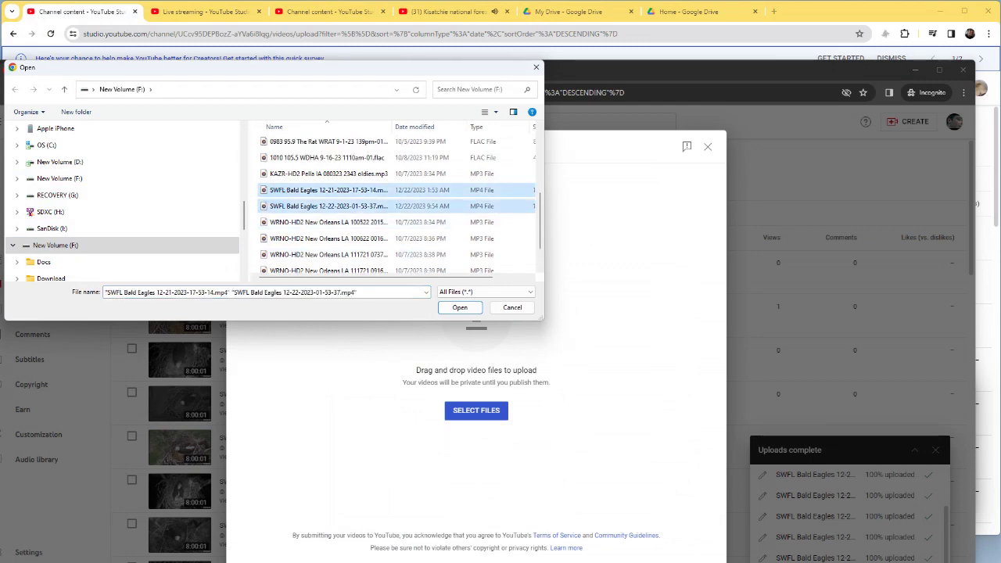
pyautogui.click(459, 307)
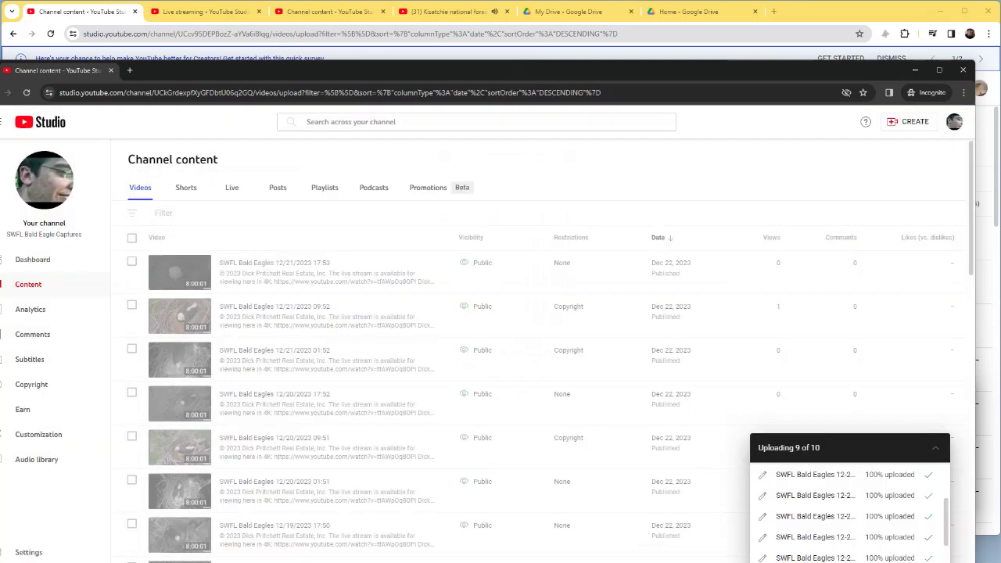
pyautogui.click(908, 121)
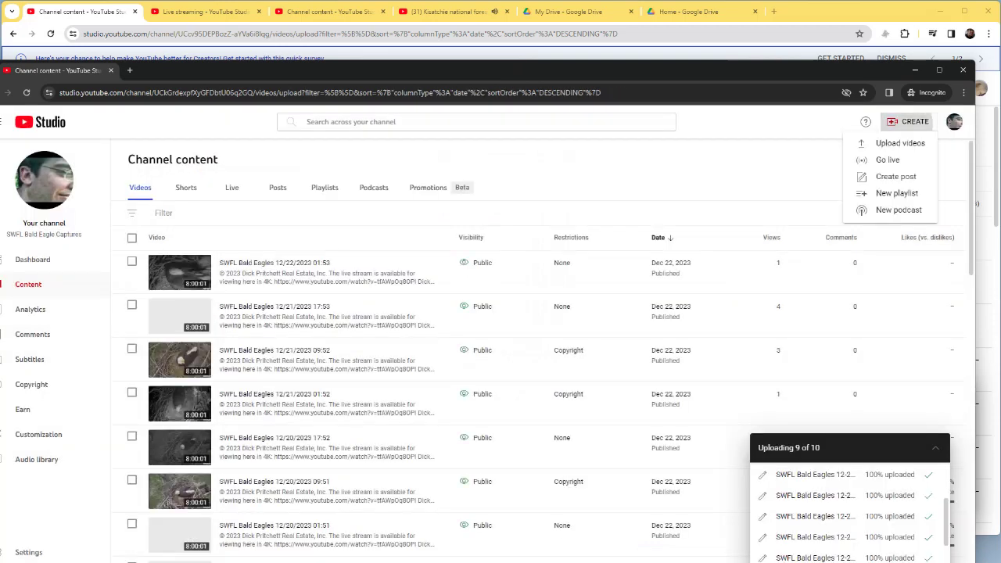
pyautogui.click(898, 141)
pyautogui.click(459, 409)
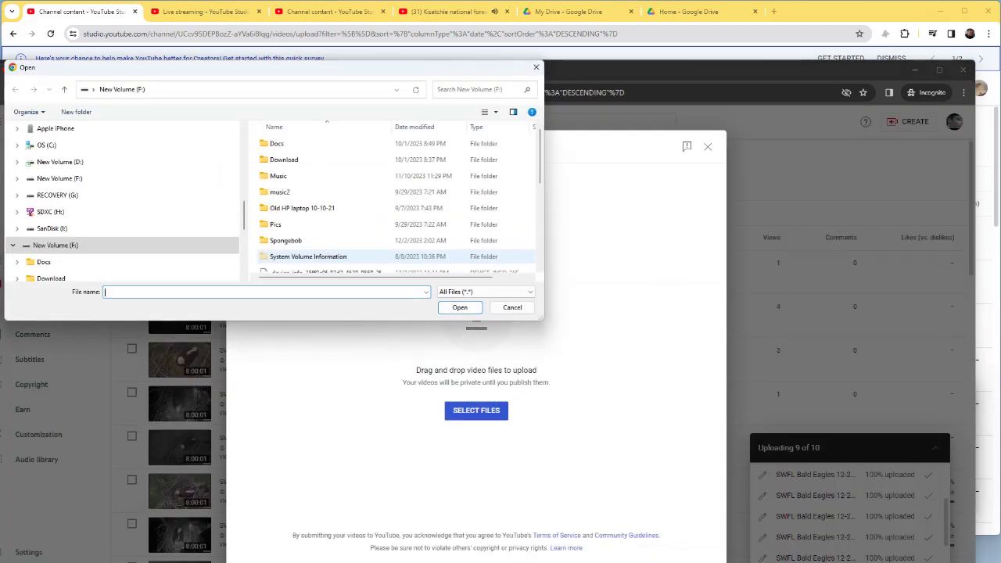
pyautogui.scroll(-1, 46, 178)
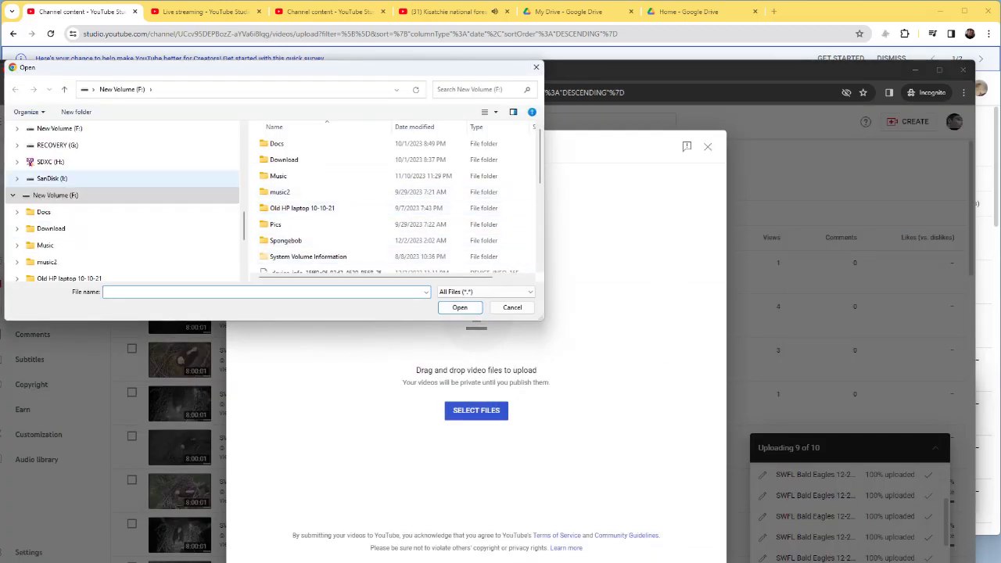
pyautogui.scroll(1, 46, 178)
pyautogui.scroll(-3, 312, 224)
pyautogui.click(512, 307)
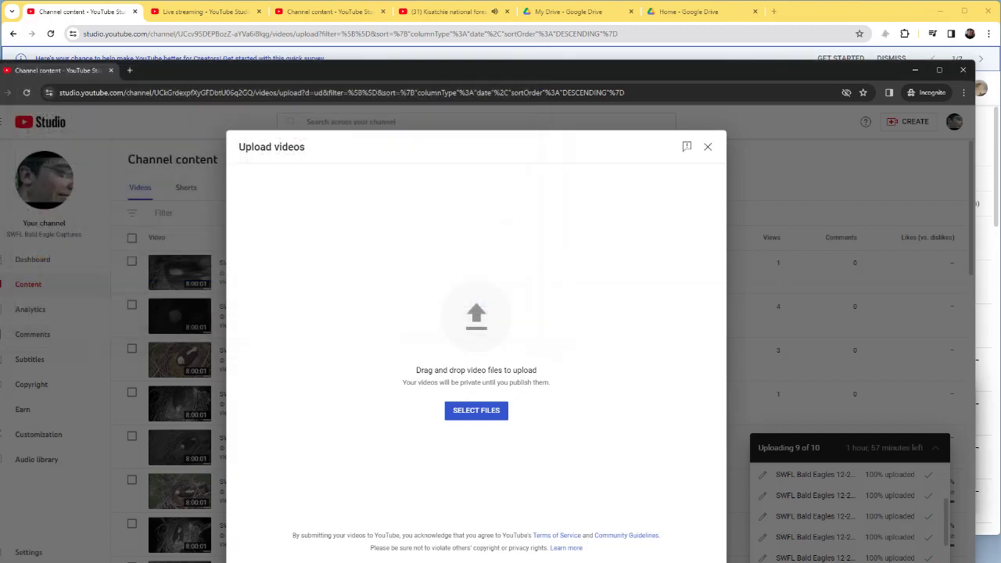
pyautogui.press('Escape')
pyautogui.scroll(-2, 540, 352)
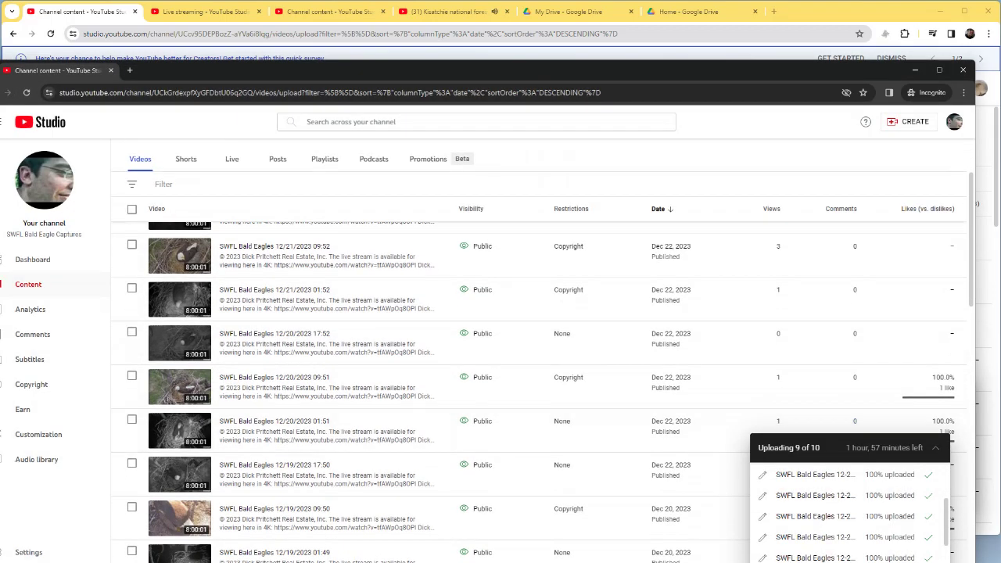
pyautogui.moveTo(469, 70); pyautogui.dragTo(469, 17)
pyautogui.scroll(-2, 821, 489)
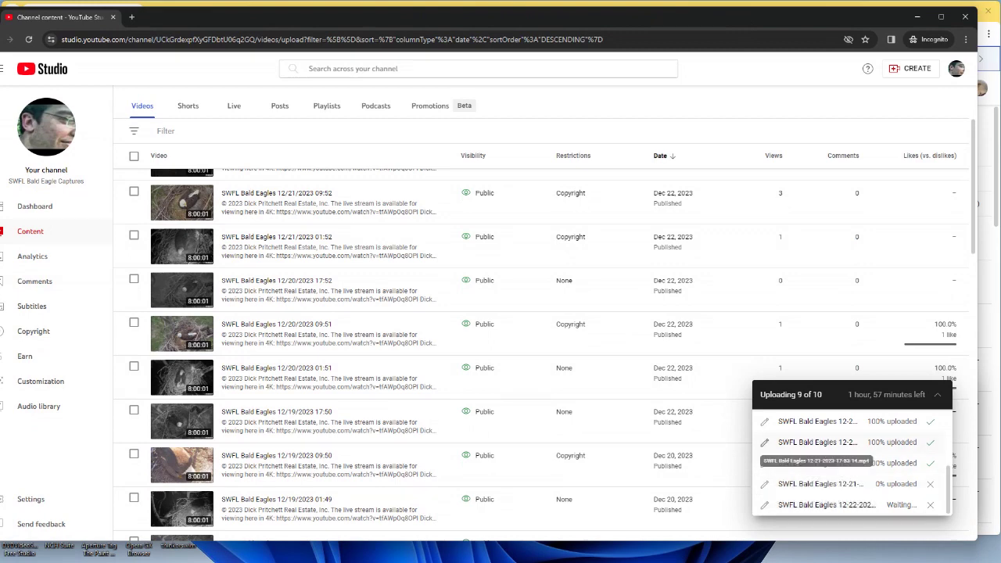
pyautogui.click(929, 505)
pyautogui.click(930, 483)
pyautogui.click(536, 324)
pyautogui.click(911, 68)
pyautogui.click(907, 88)
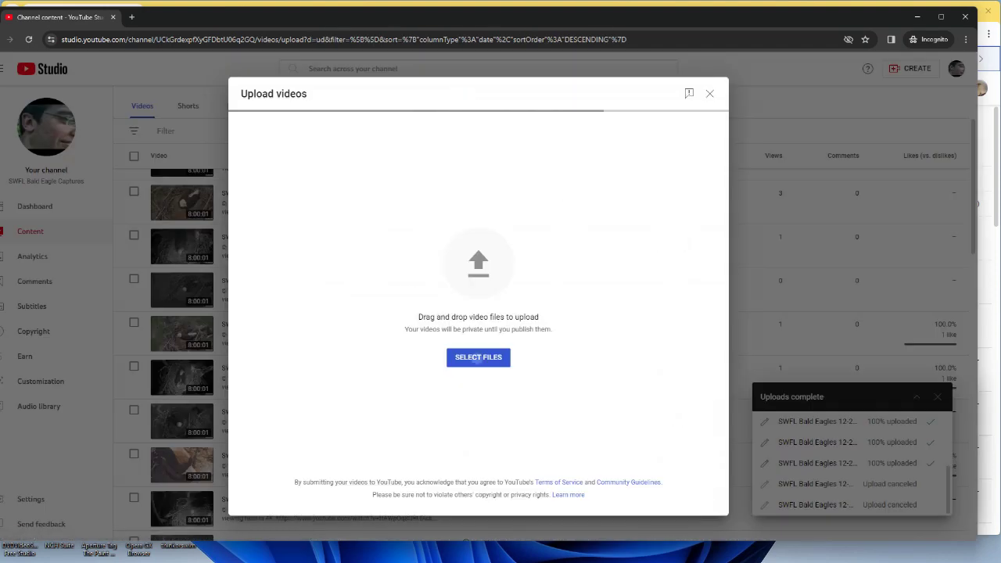
pyautogui.click(478, 356)
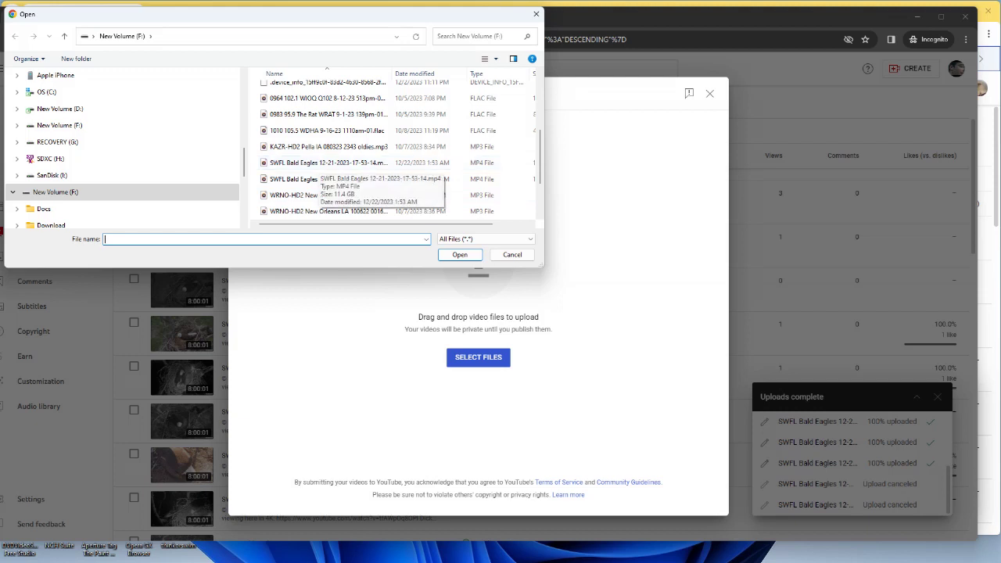
pyautogui.click(52, 175)
pyautogui.scroll(-2, 391, 147)
pyautogui.scroll(1, 391, 147)
pyautogui.scroll(-2, 391, 147)
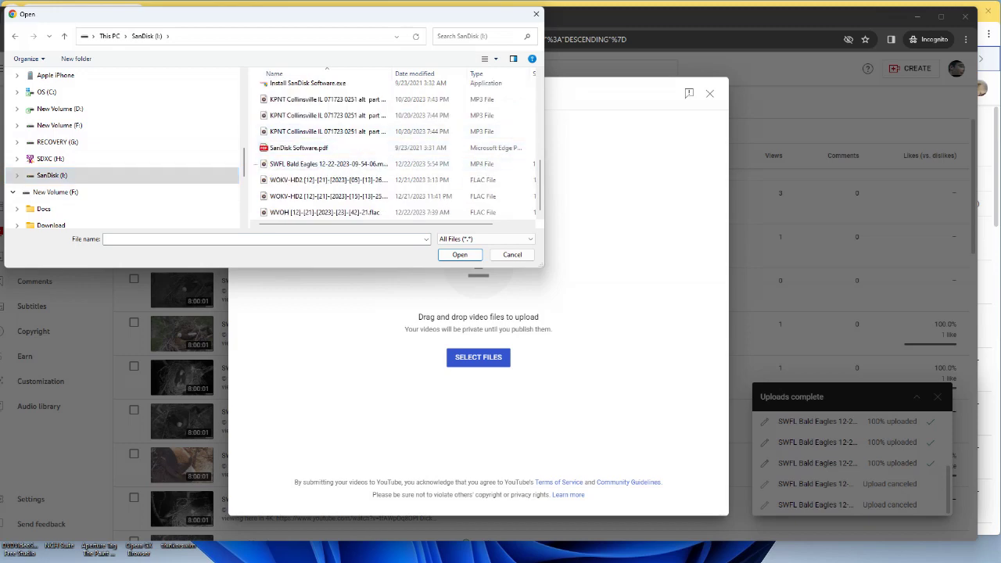
pyautogui.click(328, 163)
pyautogui.click(460, 254)
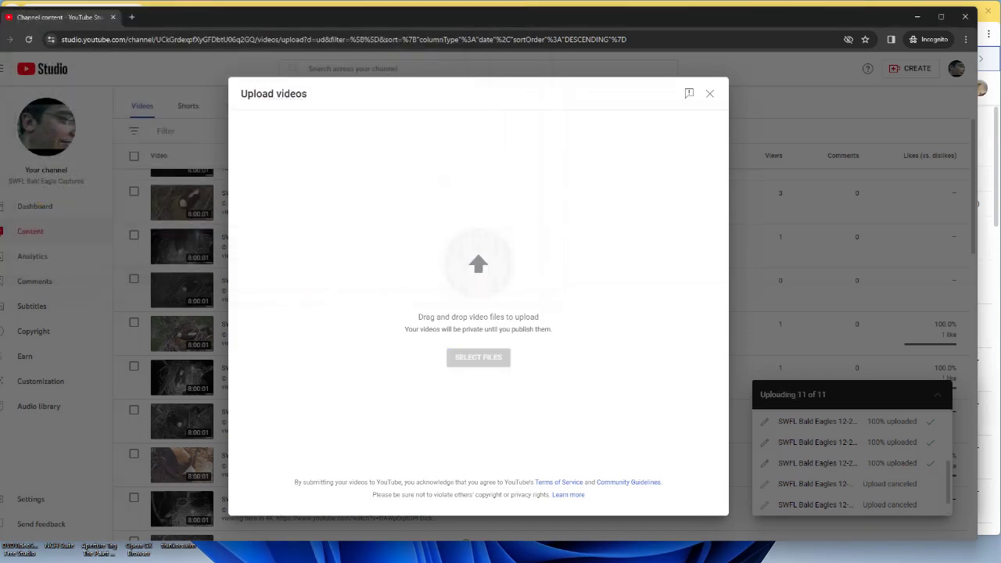
# Open New Volume (F:) in File Explorer and close the new video's upload details in YouTube Studio
pyautogui.click(385, 551)
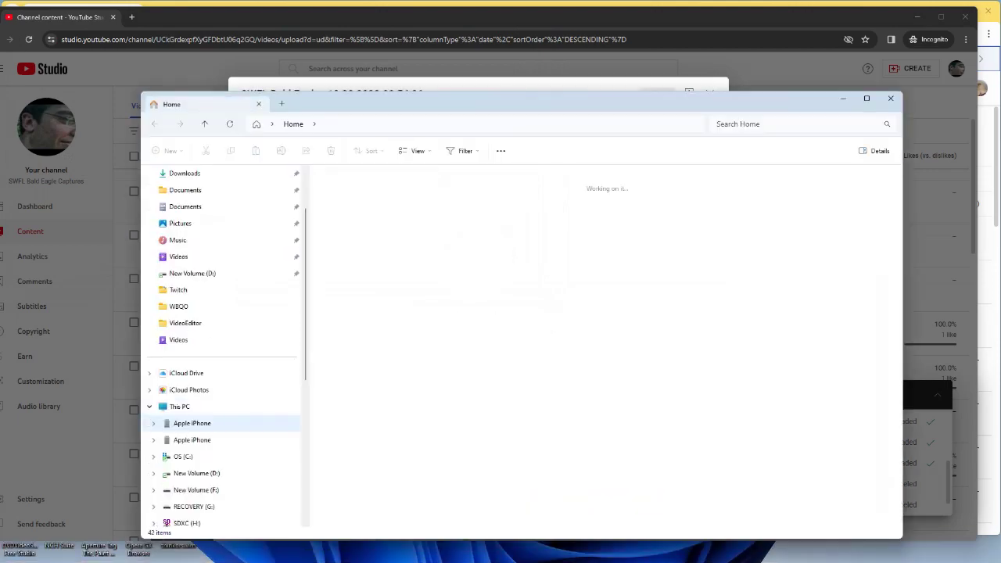
pyautogui.scroll(-5, 223, 344)
pyautogui.click(192, 290)
pyautogui.moveTo(403, 102); pyautogui.dragTo(727, 92)
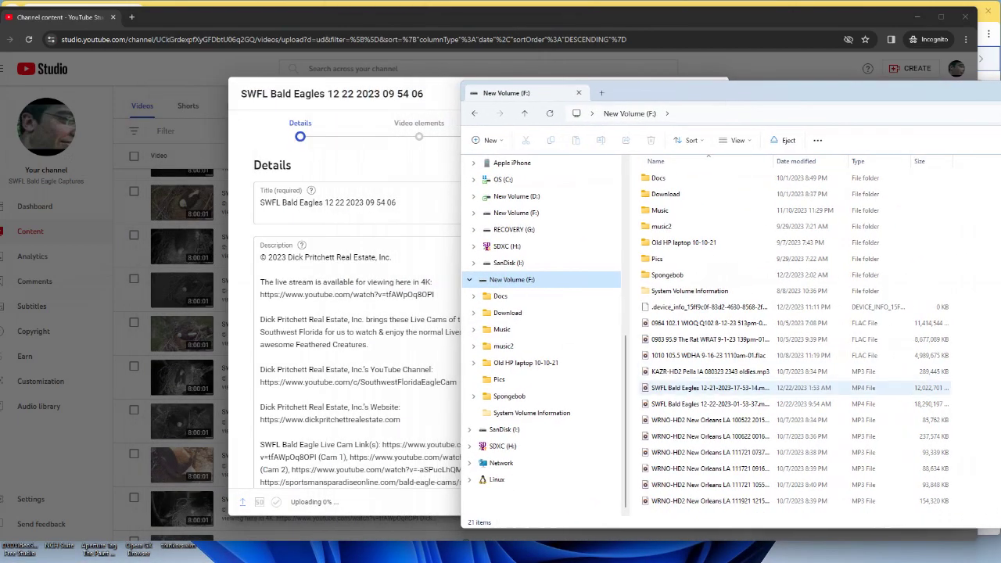
pyautogui.hotkey('alt', 'Tab')
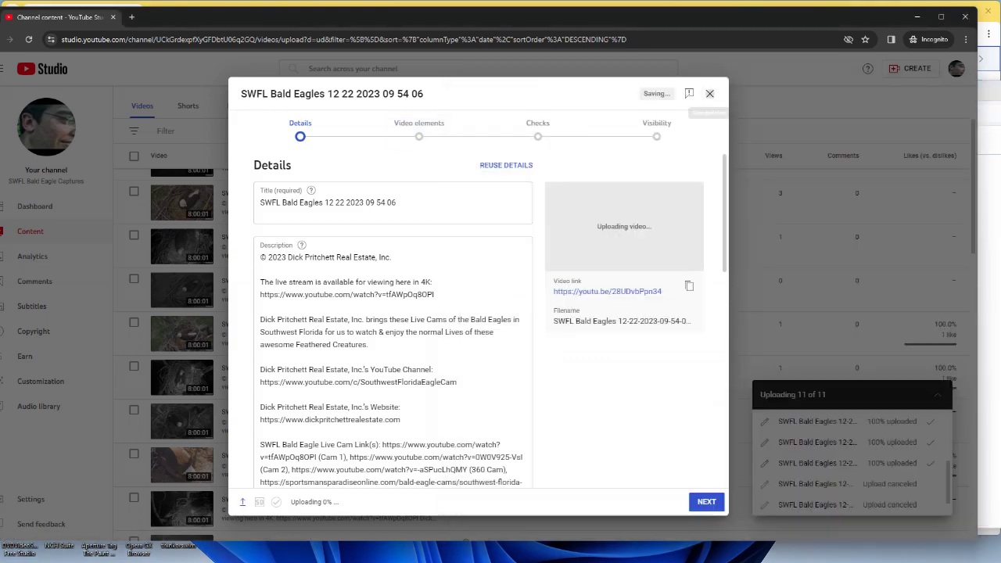
pyautogui.press('Escape')
pyautogui.hotkey('alt', 'Tab')
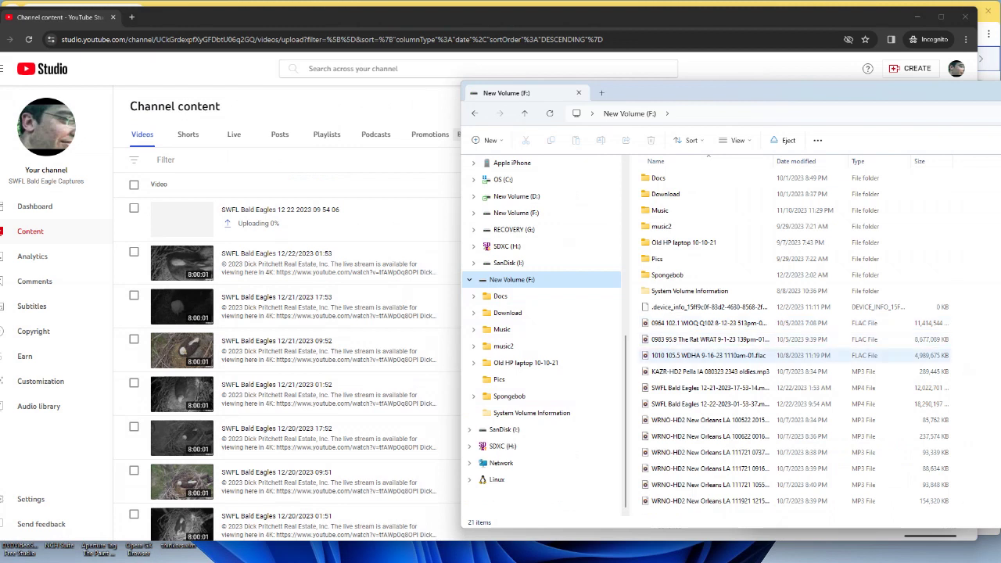
pyautogui.click(703, 387)
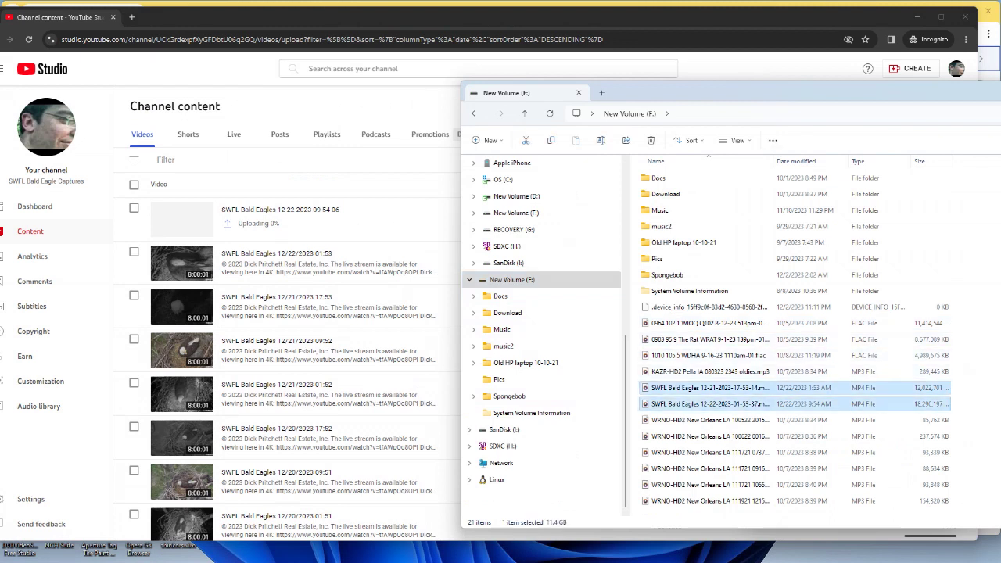
pyautogui.press('Delete')
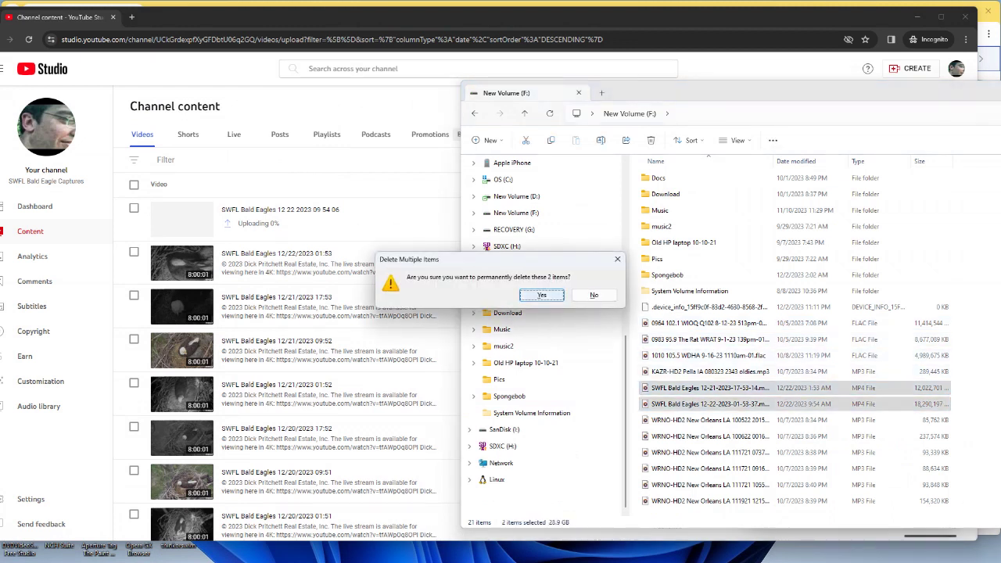
pyautogui.press('Return')
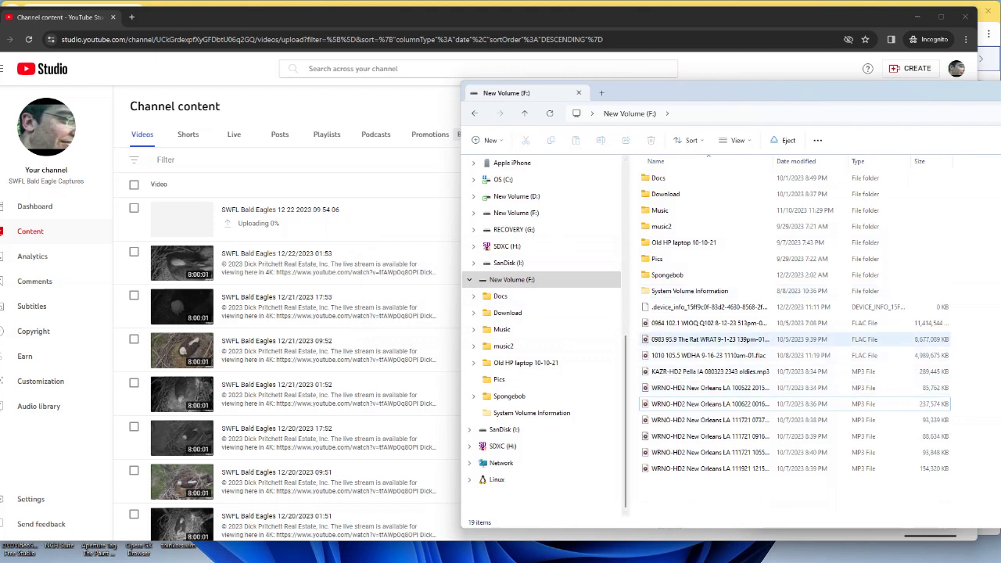
# Open the 103_PANA folder inside DCIM on the SDXC (H:) card in File Explorer
pyautogui.moveTo(770, 96); pyautogui.dragTo(525, 95)
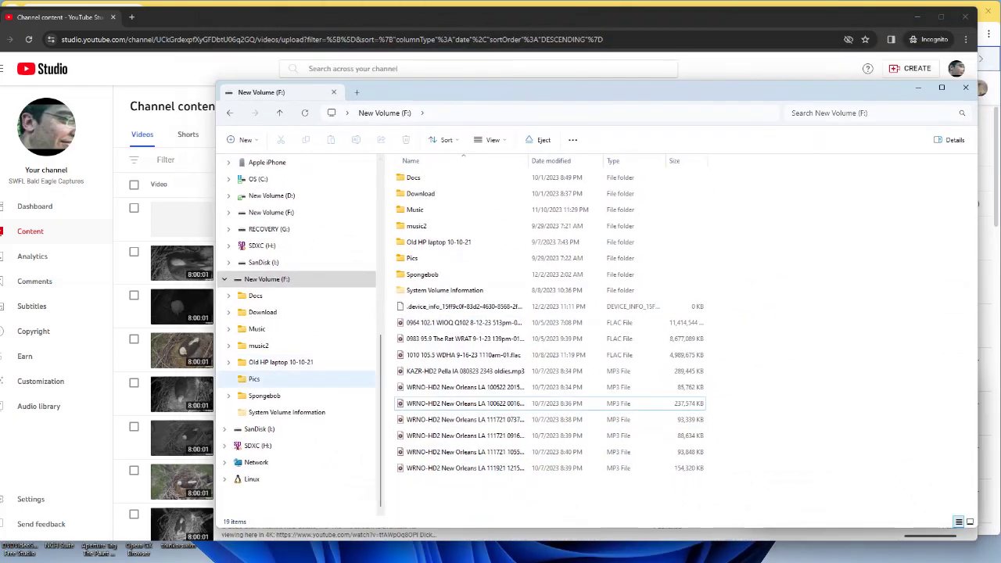
pyautogui.scroll(2, 254, 378)
pyautogui.click(262, 345)
pyautogui.click(414, 177)
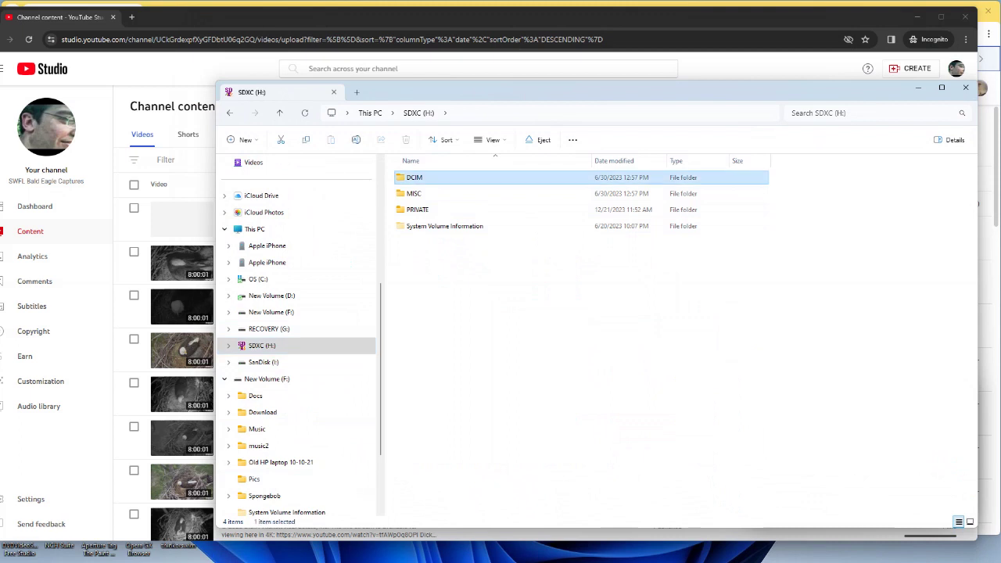
pyautogui.doubleClick(414, 178)
pyautogui.doubleClick(422, 178)
pyautogui.press('BackSpace')
pyautogui.press('Down')
pyautogui.press('Return')
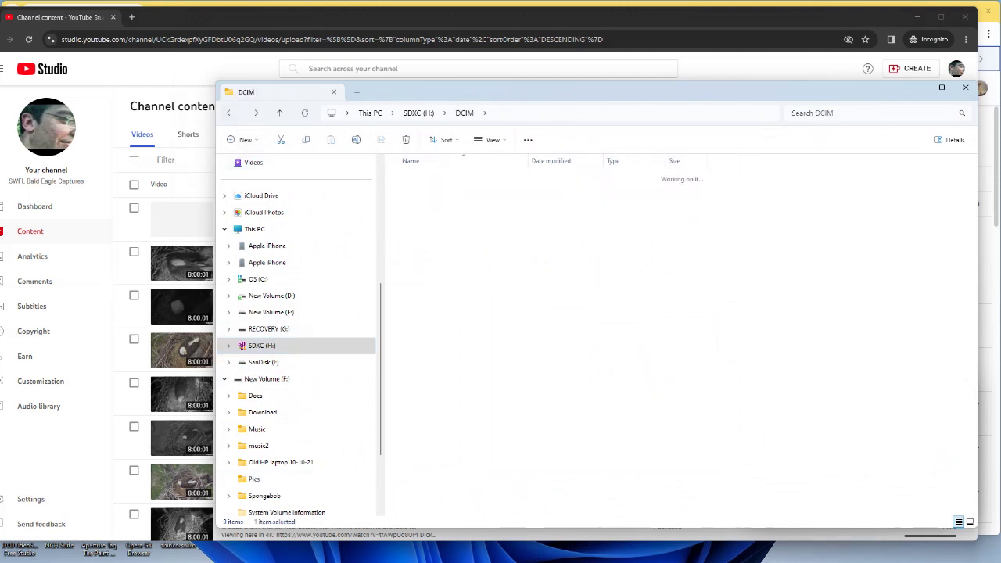
pyautogui.press('Up')
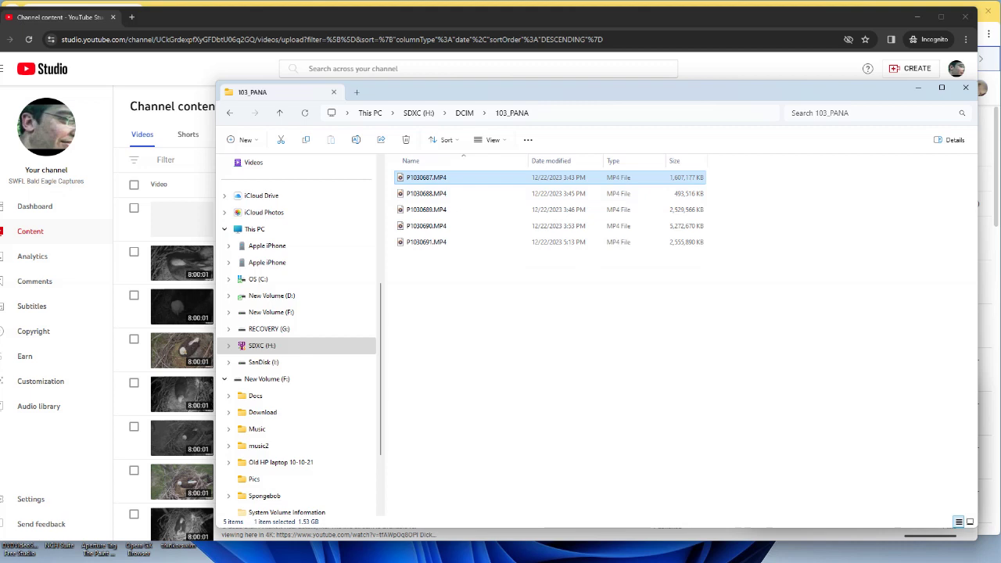
pyautogui.press('F2')
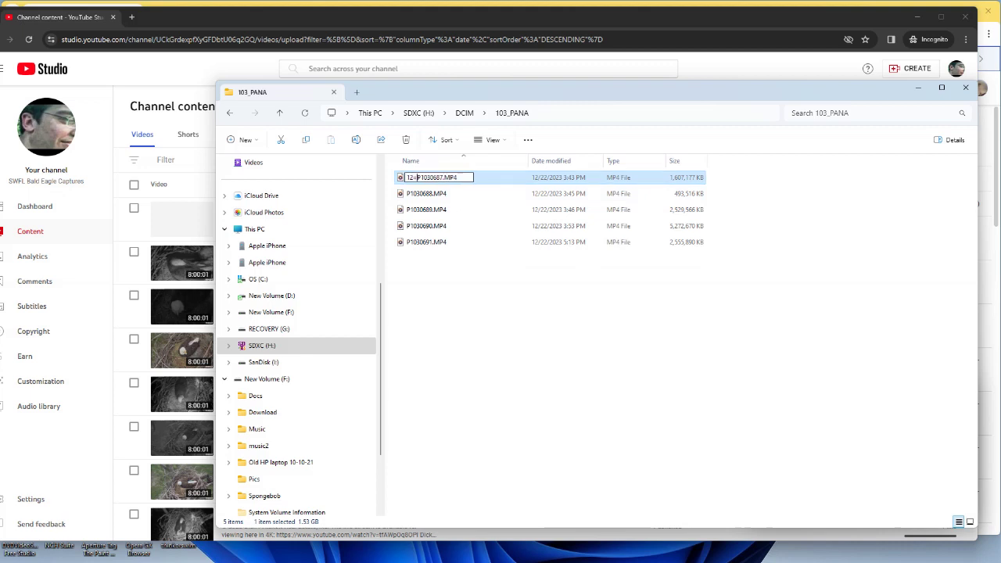
pyautogui.write('12-22-2023 15-43')
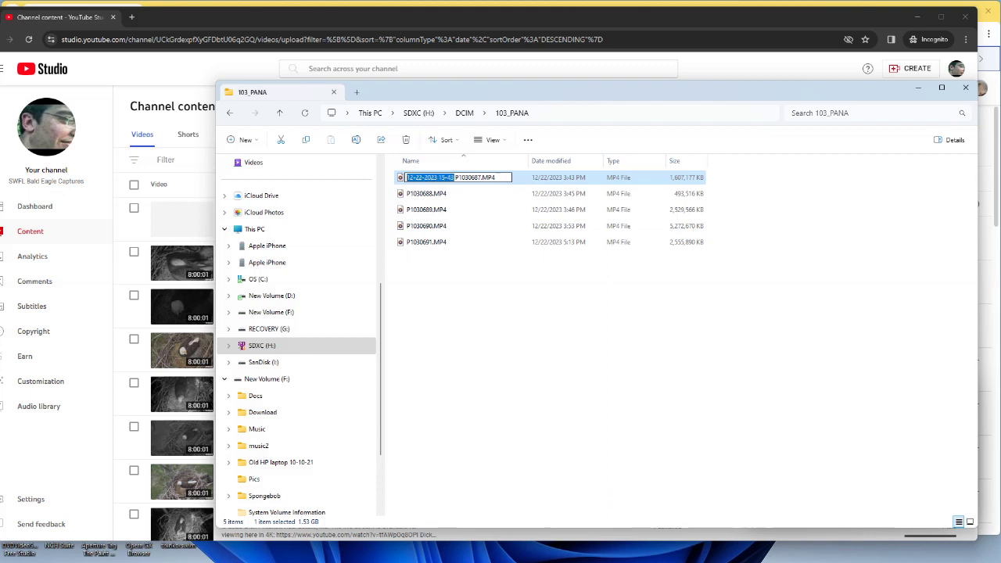
pyautogui.click(426, 193)
pyautogui.press('F2')
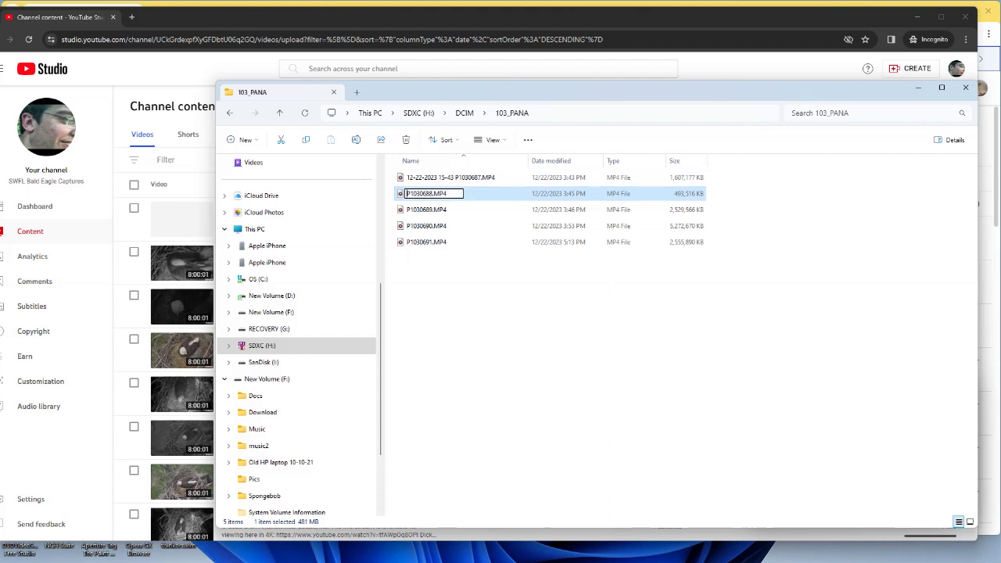
pyautogui.press('Home')
pyautogui.hotkey('ctrl', 'v')
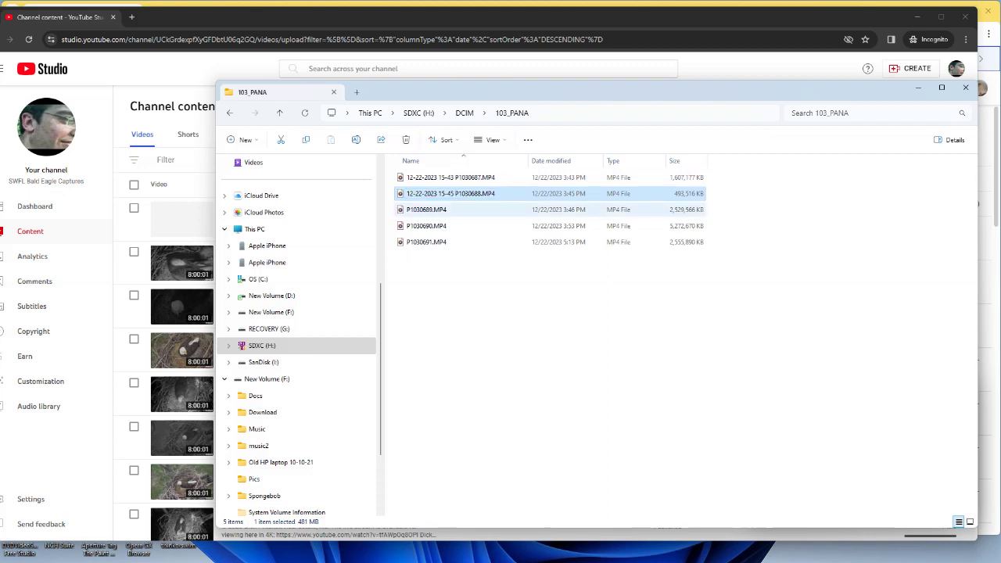
pyautogui.click(426, 210)
pyautogui.press('F2')
pyautogui.press('Home')
pyautogui.hotkey('ctrl', 'v')
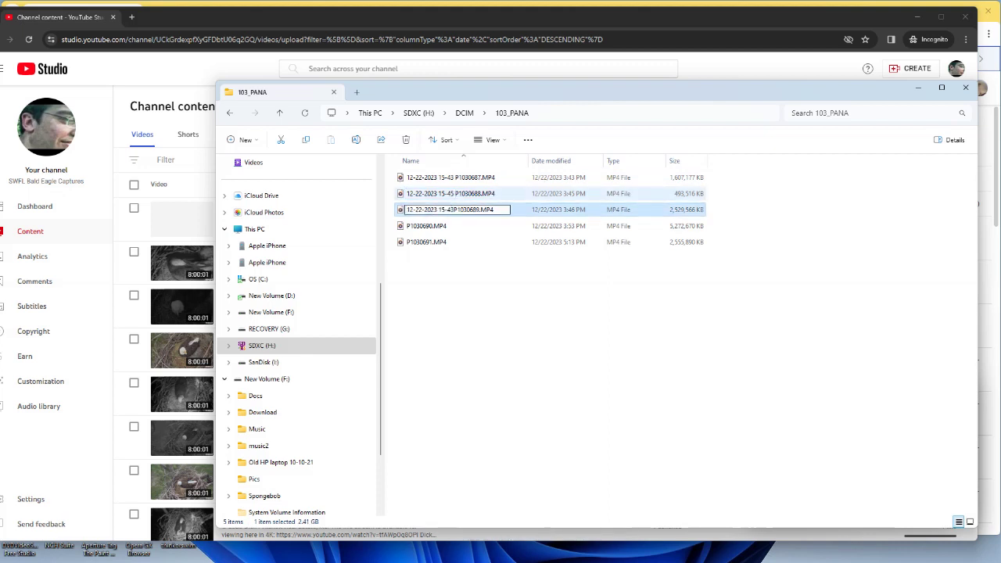
pyautogui.press('Return')
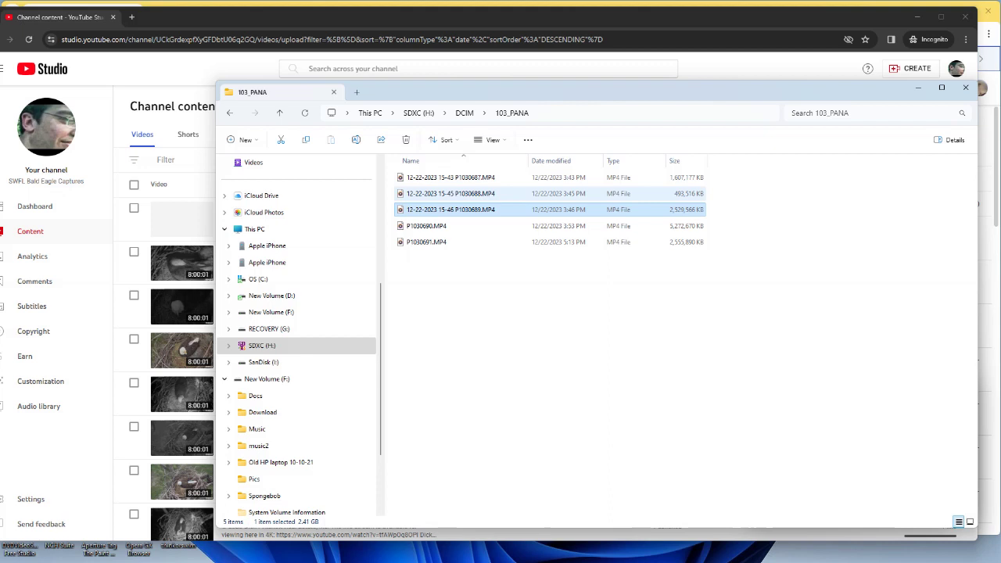
pyautogui.press('Down')
pyautogui.press('F2')
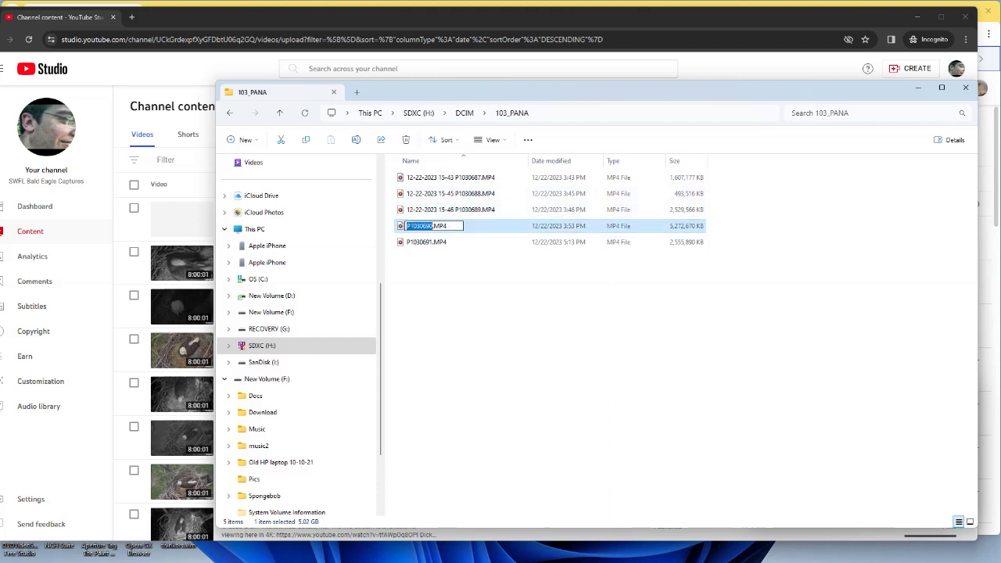
pyautogui.hotkey('ctrl', 'v')
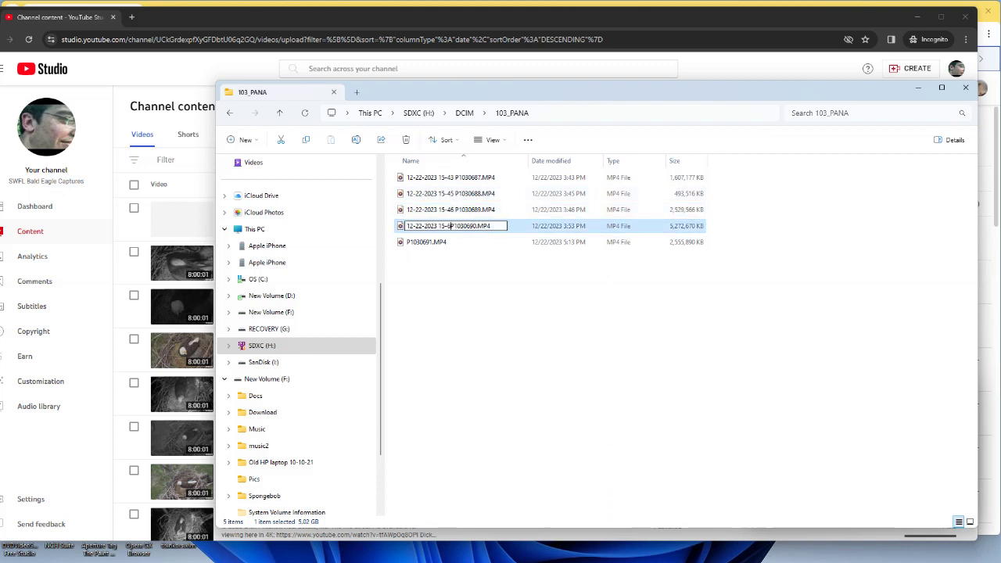
pyautogui.write('53')
pyautogui.press('Return')
pyautogui.click(426, 241)
pyautogui.press('F2')
pyautogui.press('Home')
pyautogui.hotkey('ctrl', 'v')
pyautogui.write('43')
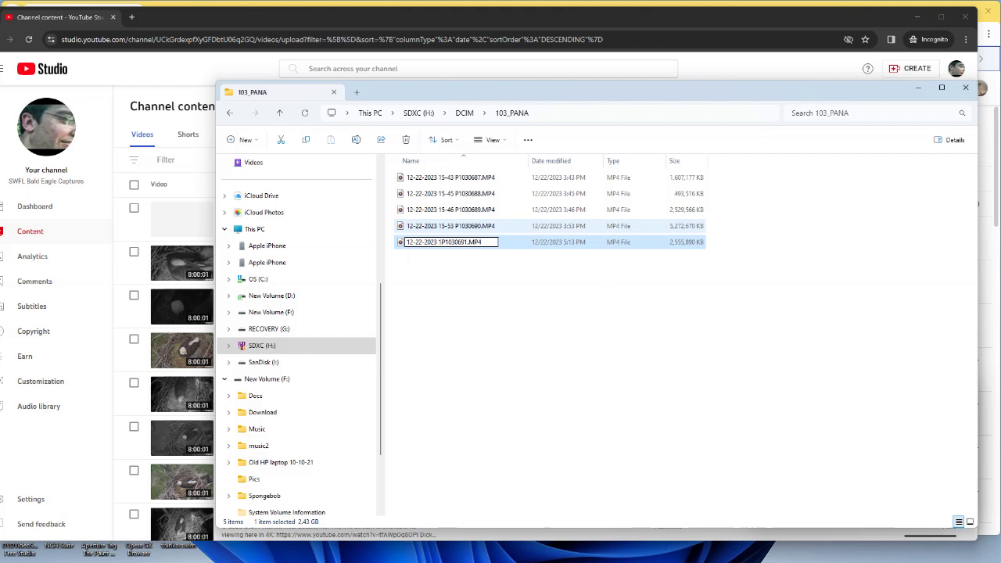
pyautogui.write('70')
pyautogui.press('BackSpace')
pyautogui.write('-13')
pyautogui.press('Return')
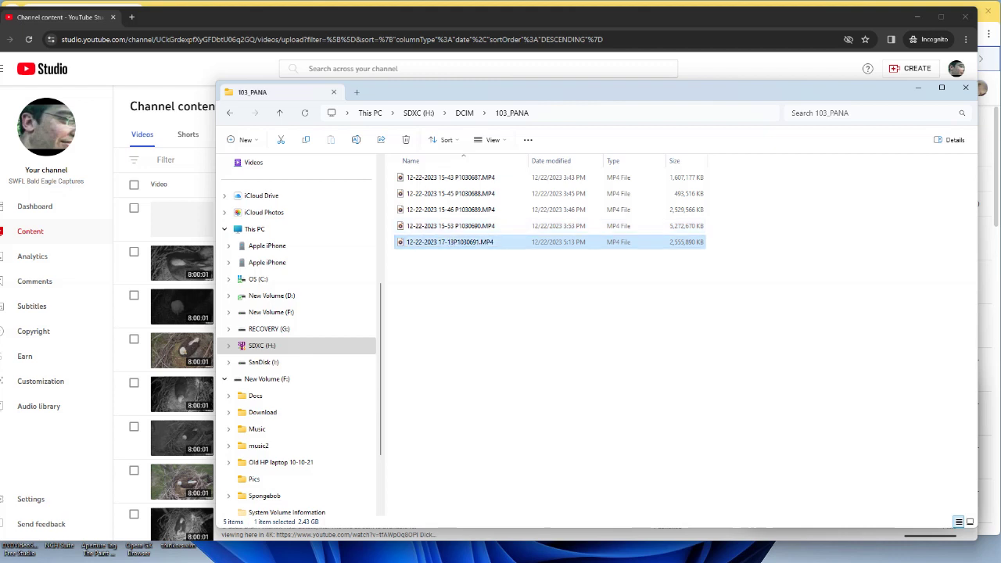
pyautogui.press('F2')
pyautogui.click(454, 241)
pyautogui.press('Return')
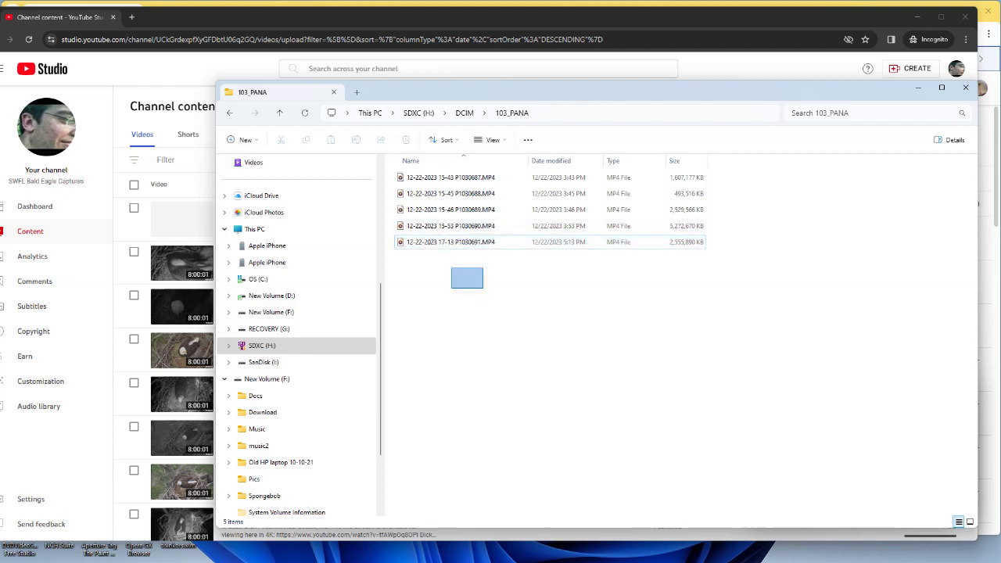
# Select all five renamed MP4 files in the 103_PANA folder and place them on the clipboard
pyautogui.hotkey('ctrl', 'a')
pyautogui.rightClick(434, 176)
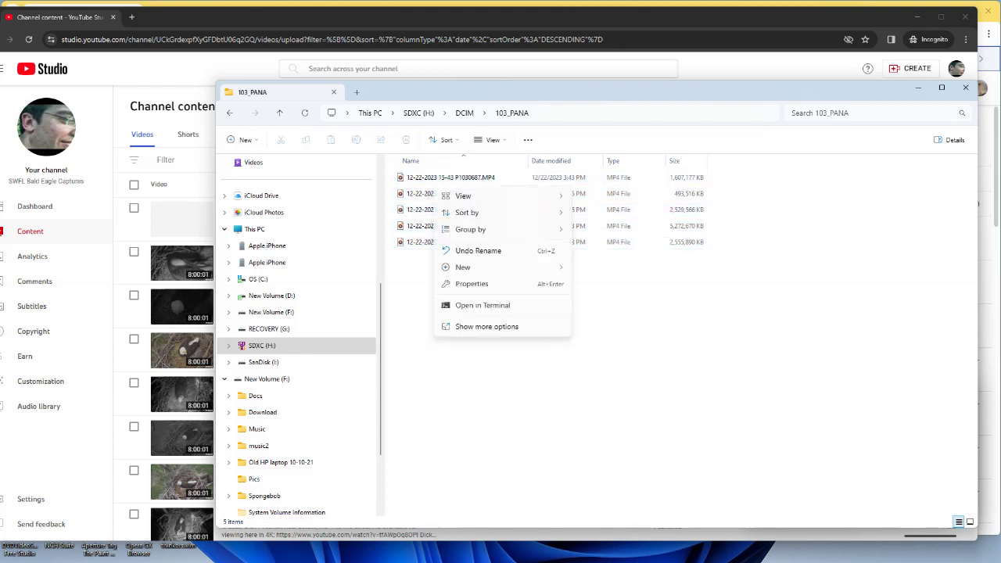
pyautogui.moveTo(423, 363); pyautogui.dragTo(454, 182)
pyautogui.rightClick(443, 176)
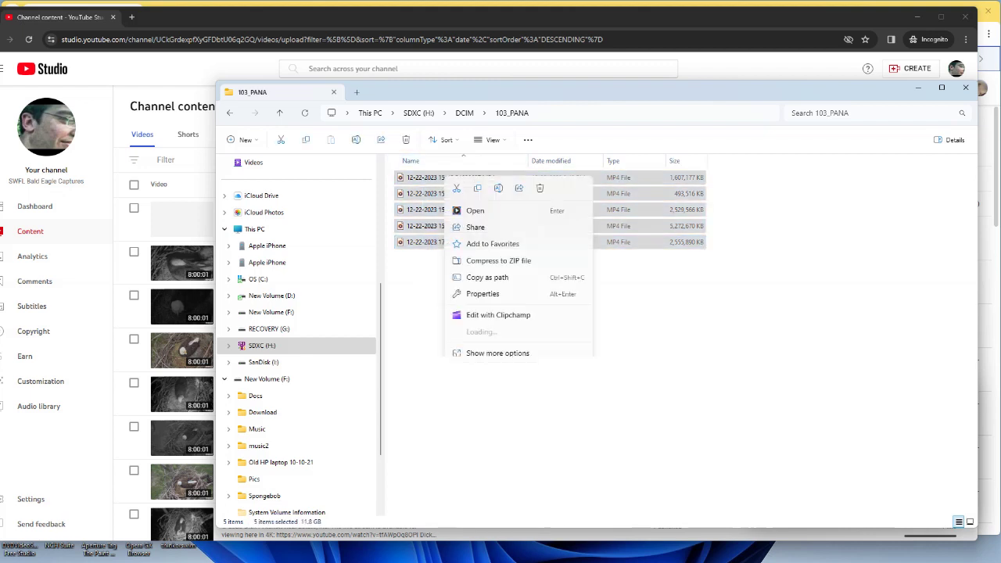
pyautogui.press('Escape')
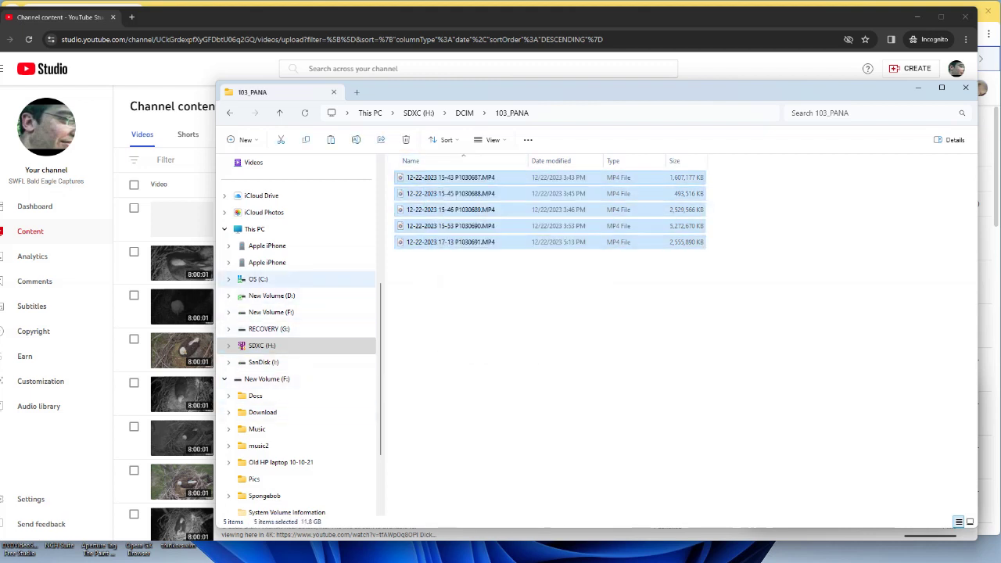
# Move the five renamed MP4 files from the clipboard into folder 3 on New Volume (D:)
pyautogui.click(271, 295)
pyautogui.scroll(-3, 650, 395)
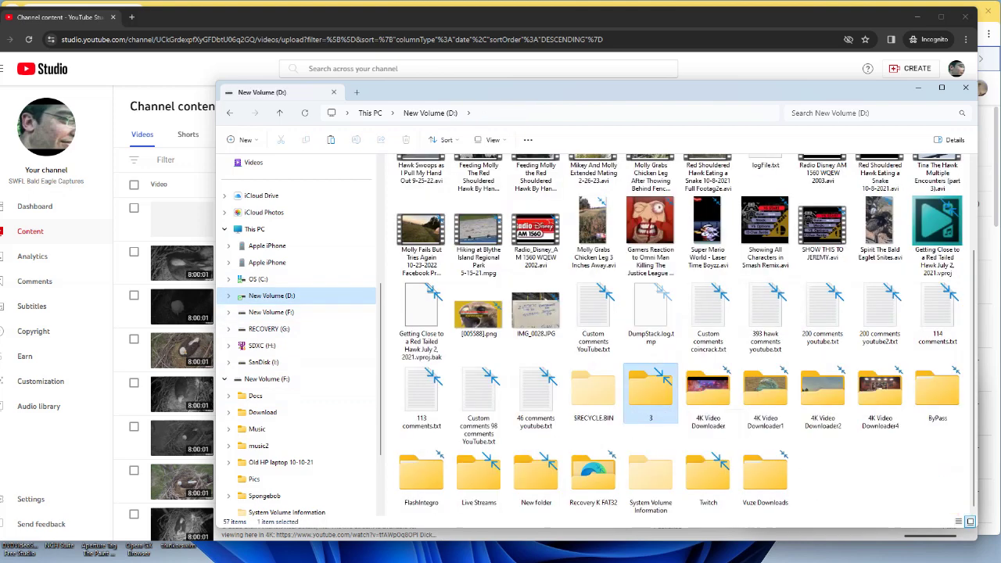
pyautogui.doubleClick(649, 391)
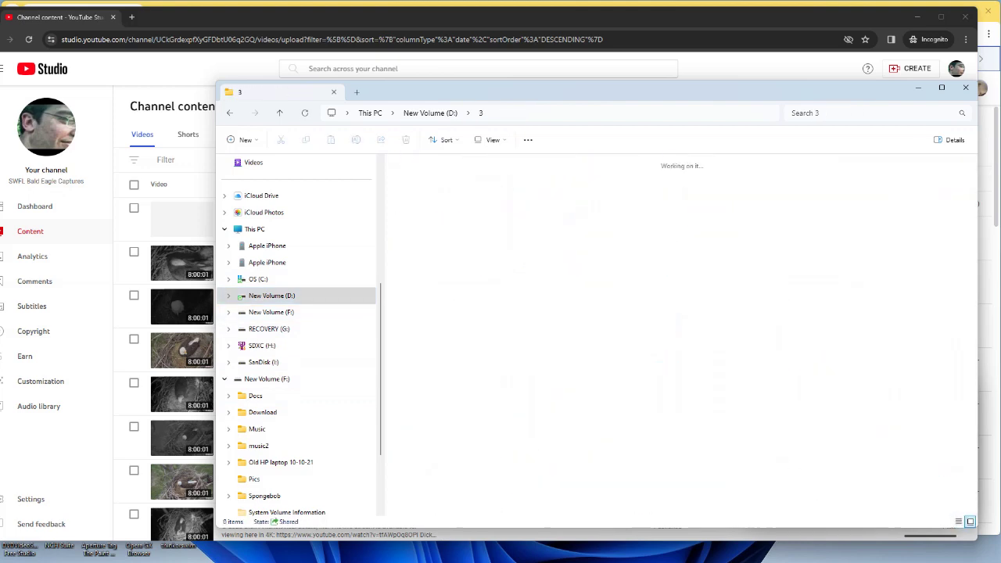
pyautogui.hotkey('ctrl', 'v')
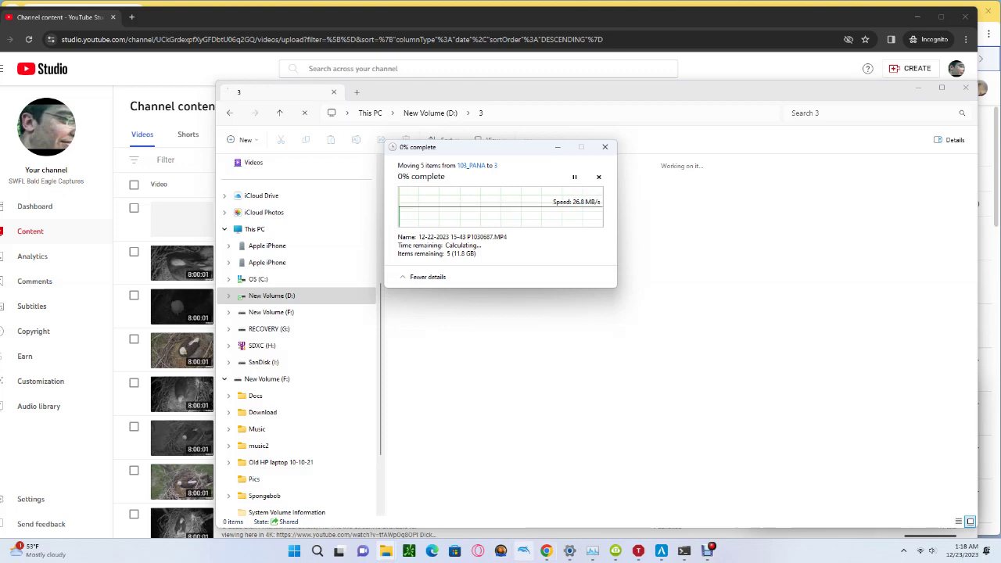
pyautogui.moveTo(545, 551)
pyautogui.click(608, 516)
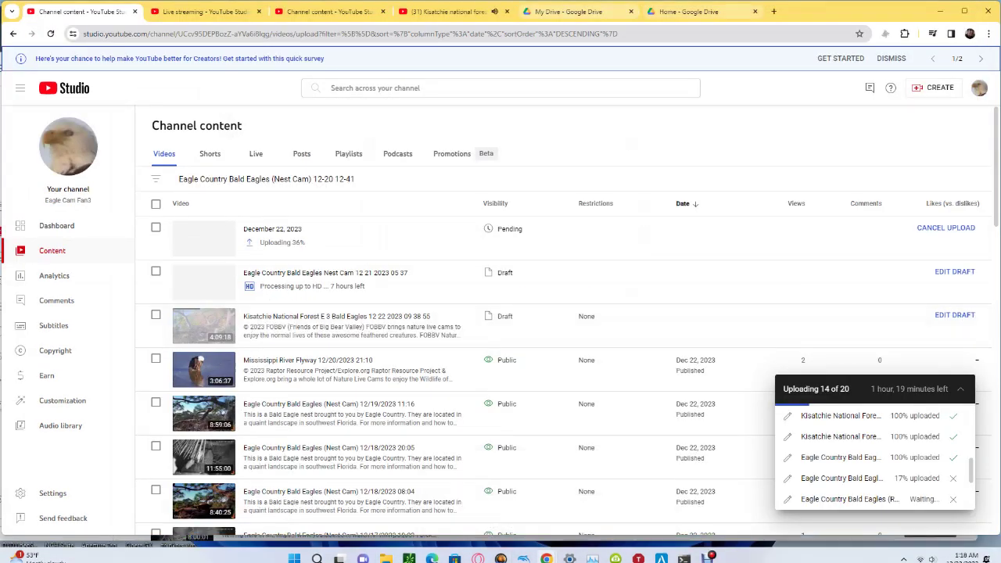
pyautogui.hotkey('ctrl', 'shift', 'Tab')
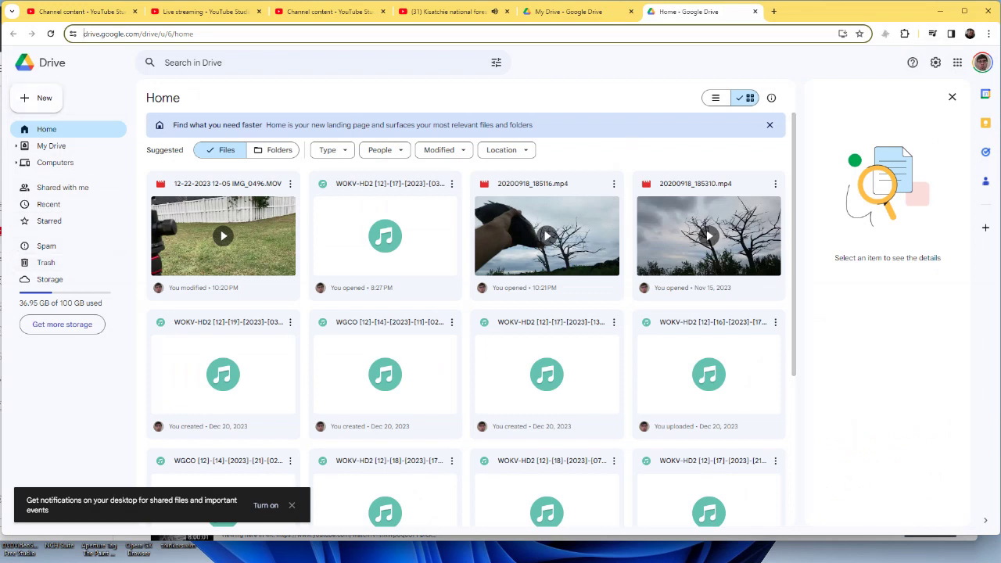
pyautogui.click(988, 34)
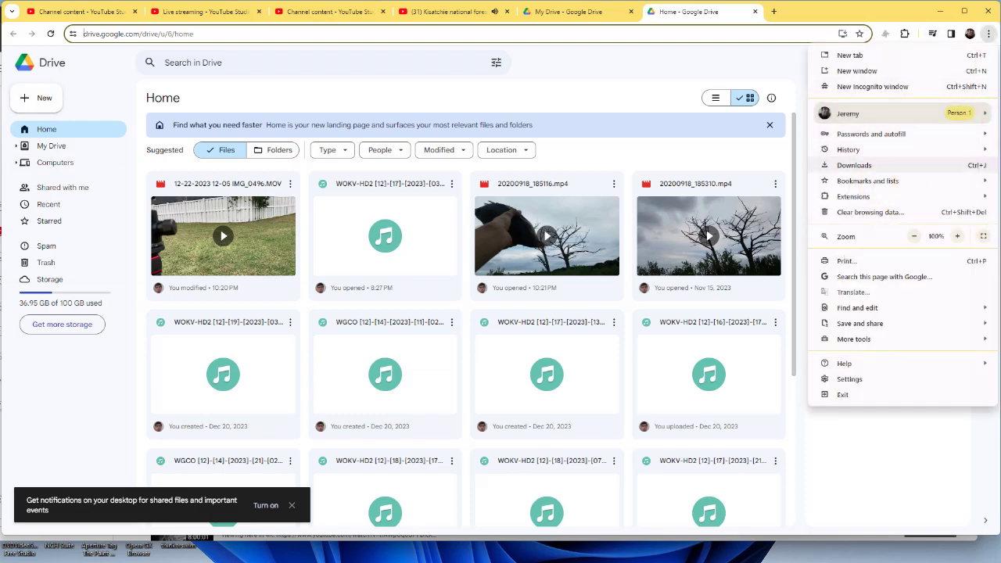
pyautogui.click(860, 151)
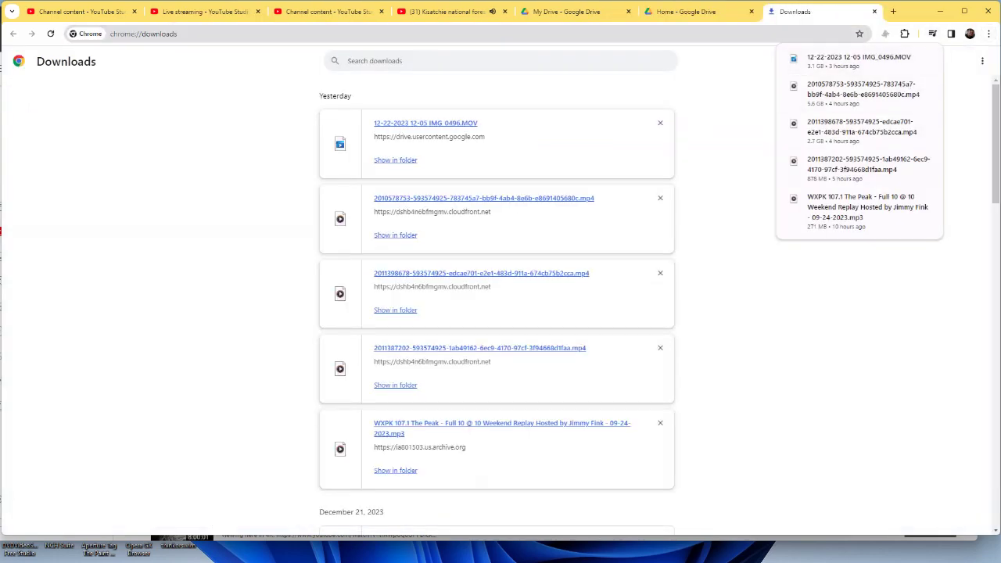
pyautogui.hotkey('ctrl', 'w')
pyautogui.rightClick(190, 238)
pyautogui.press('Escape')
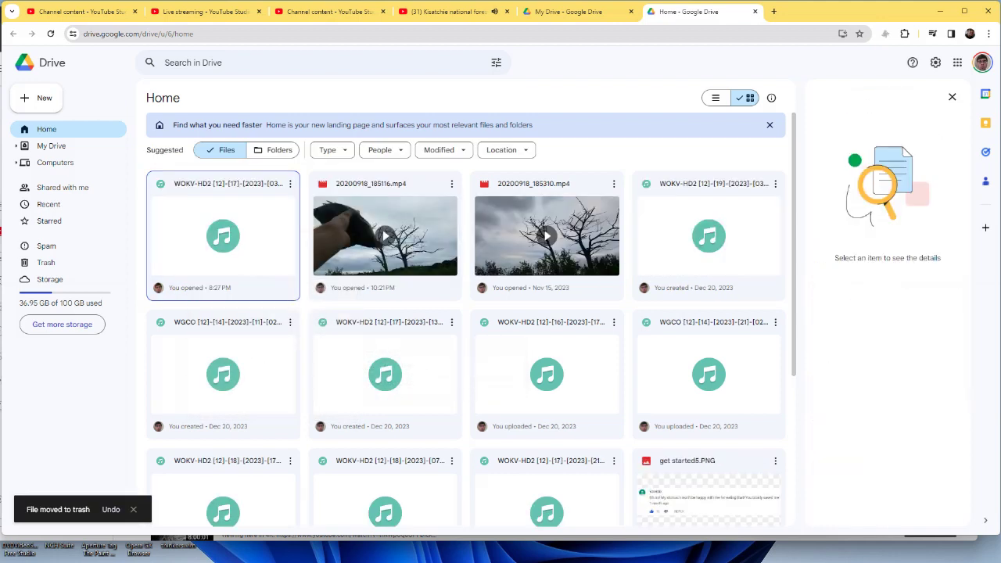
pyautogui.click(45, 262)
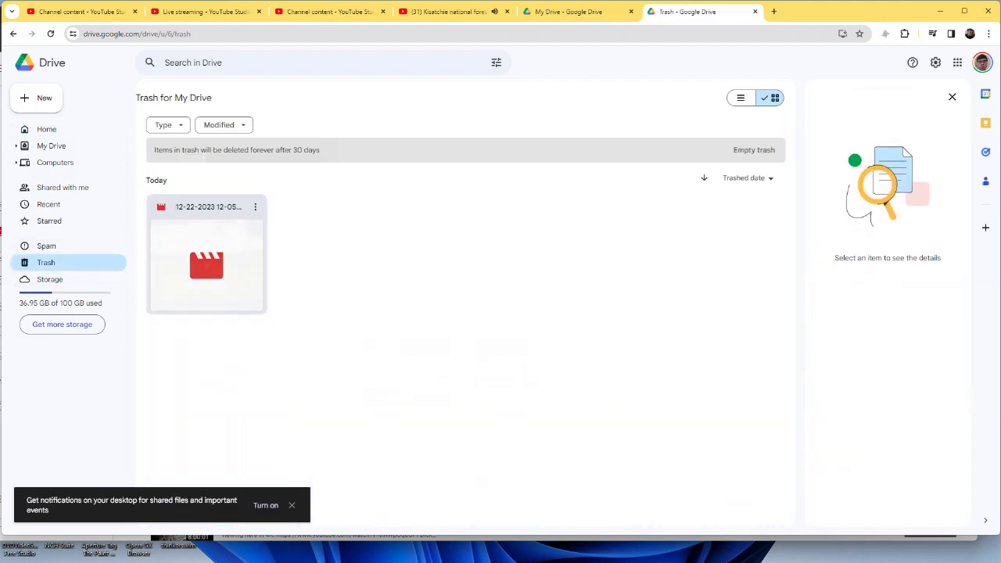
pyautogui.rightClick(225, 225)
pyautogui.click(271, 251)
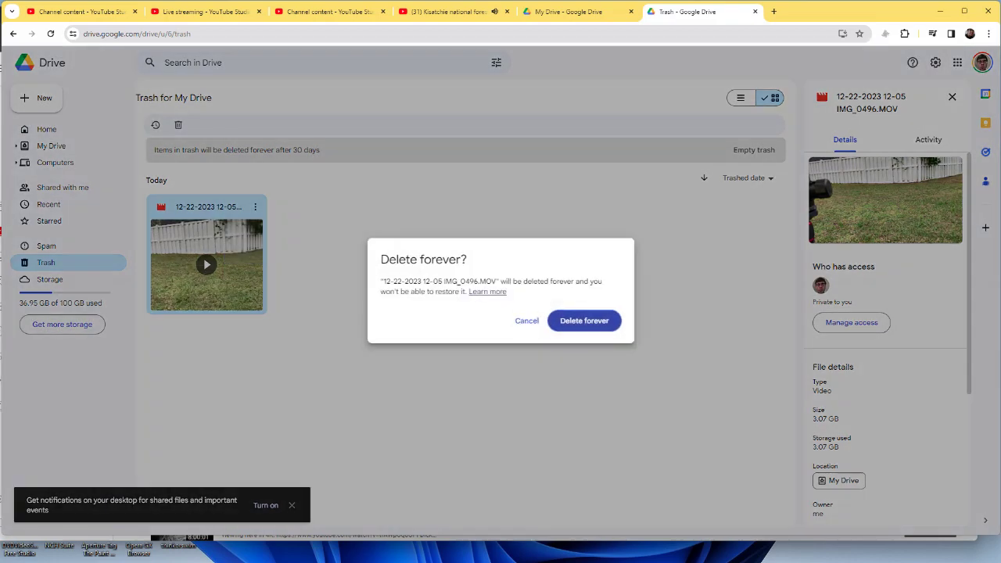
pyautogui.click(583, 320)
# Move the seven WOKV-HD2 audio files among the recent Drive items to the trash
pyautogui.click(49, 204)
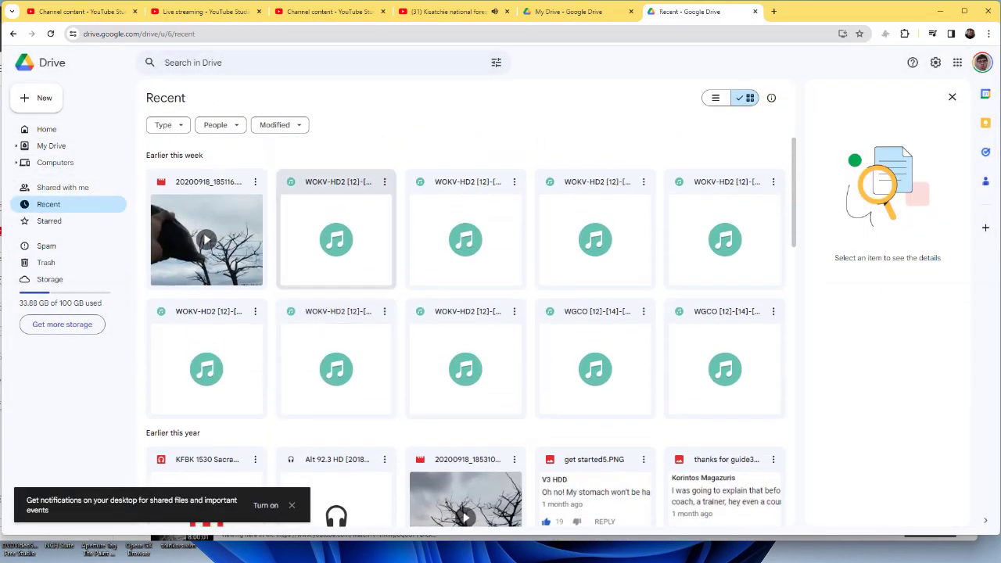
pyautogui.moveTo(270, 231); pyautogui.dragTo(688, 224)
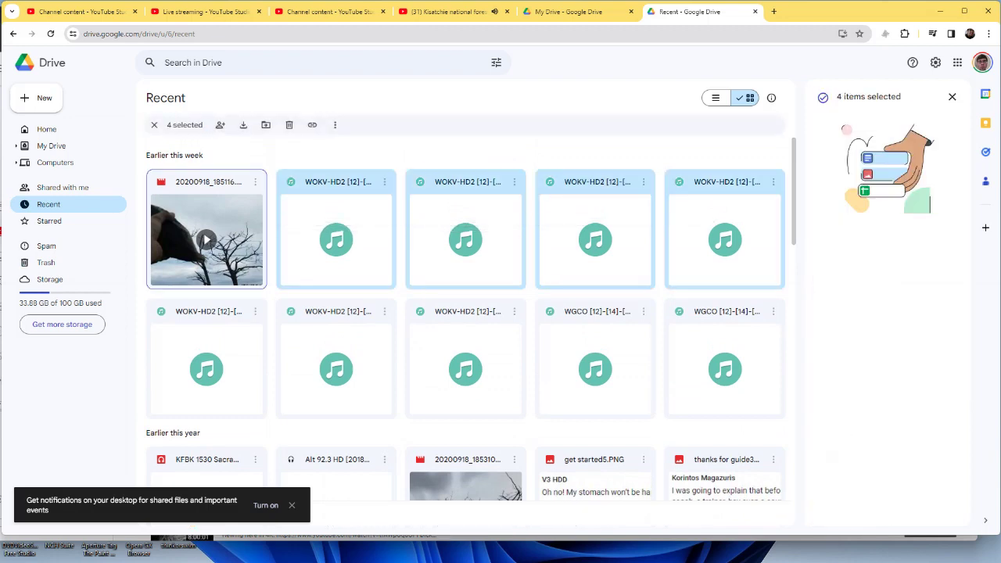
pyautogui.keyDown('ctrl'); pyautogui.click(207, 360); pyautogui.keyUp('ctrl')
pyautogui.keyDown('ctrl'); pyautogui.click(336, 359); pyautogui.keyUp('ctrl')
pyautogui.keyDown('ctrl'); pyautogui.click(465, 360); pyautogui.keyUp('ctrl')
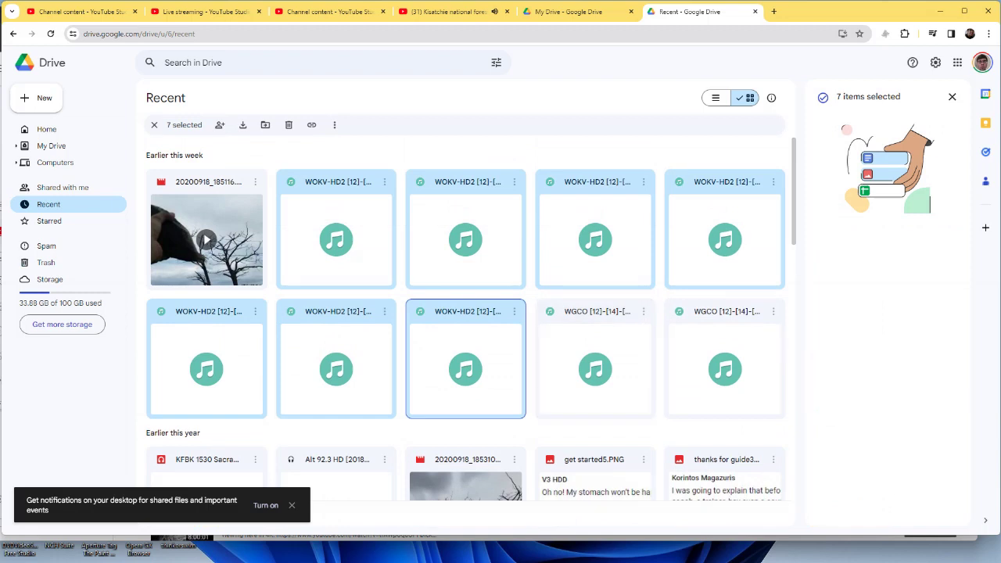
pyautogui.rightClick(474, 325)
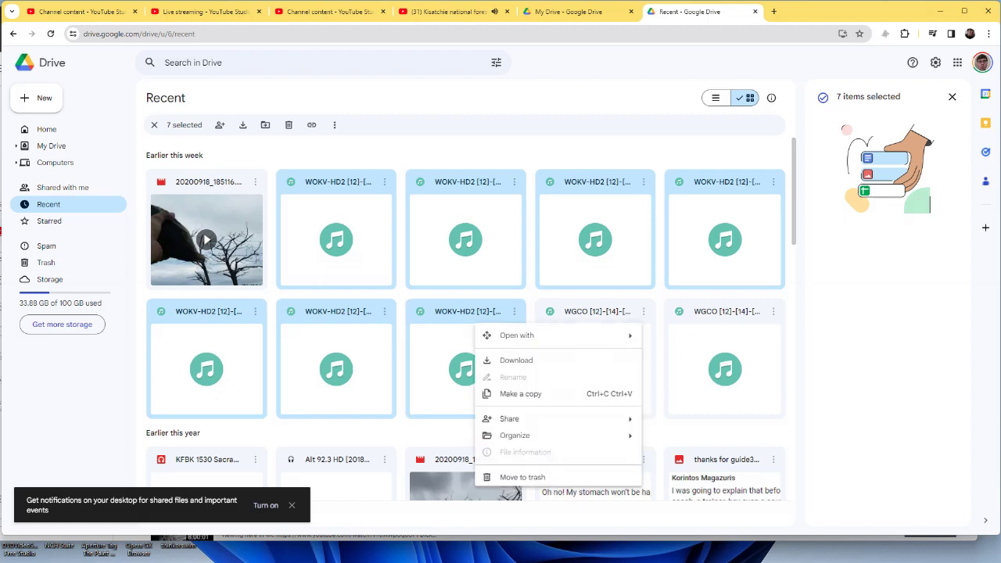
pyautogui.click(522, 477)
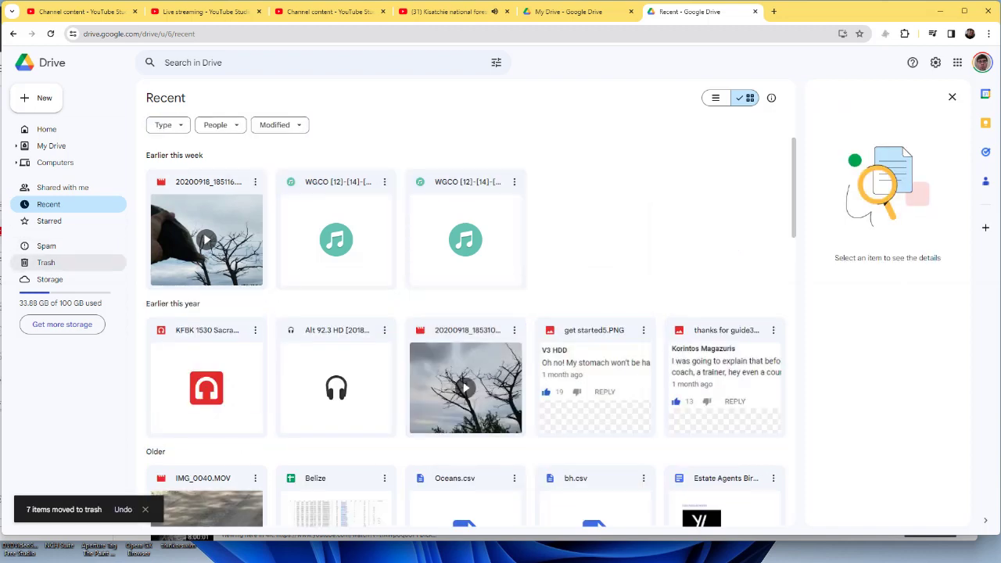
# Empty the Drive trash and delete all of its WOKV-HD2 files forever
pyautogui.click(45, 262)
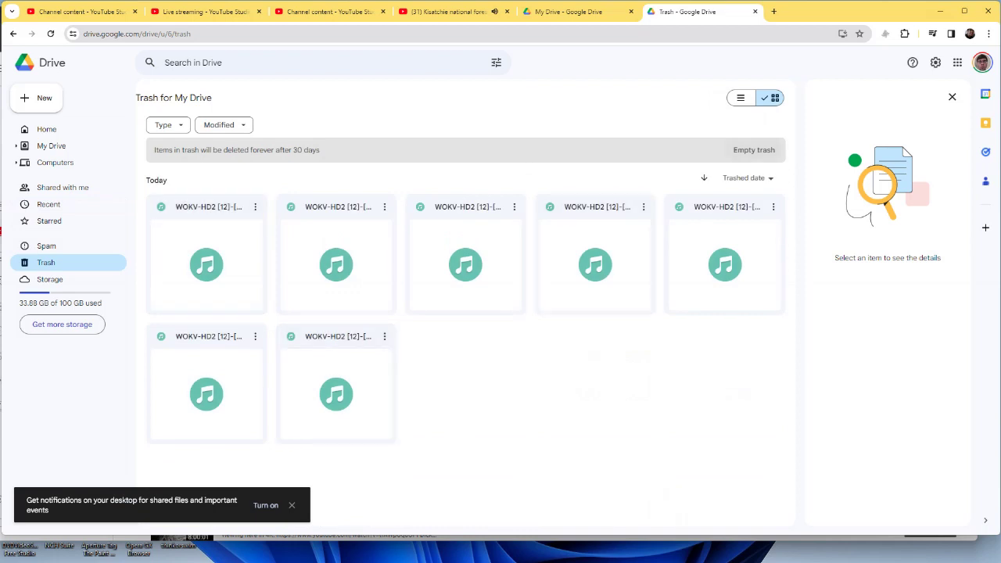
pyautogui.click(752, 149)
pyautogui.click(584, 320)
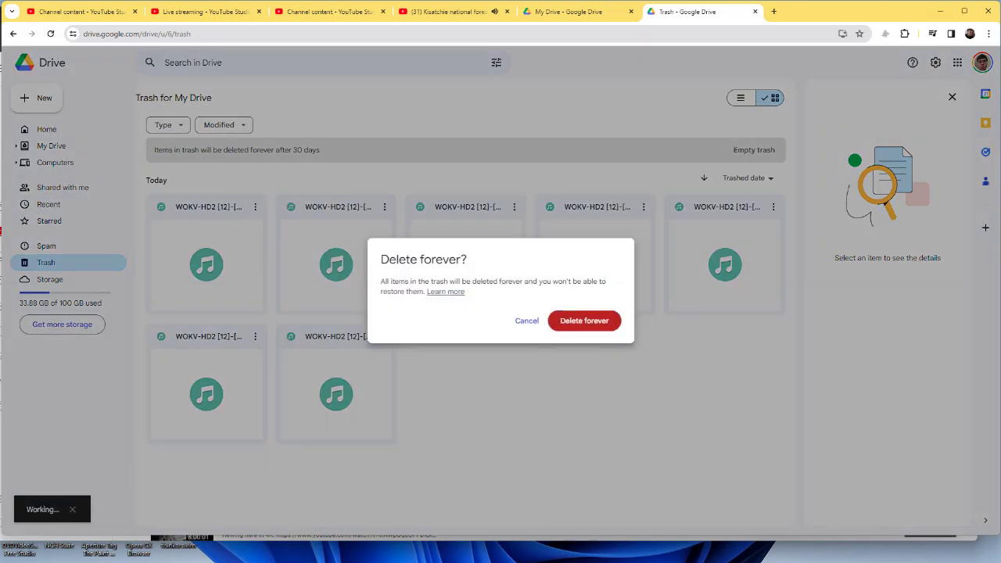
# Start a Drive file upload from the recent items view and browse to the X995 folder in Music
pyautogui.click(48, 204)
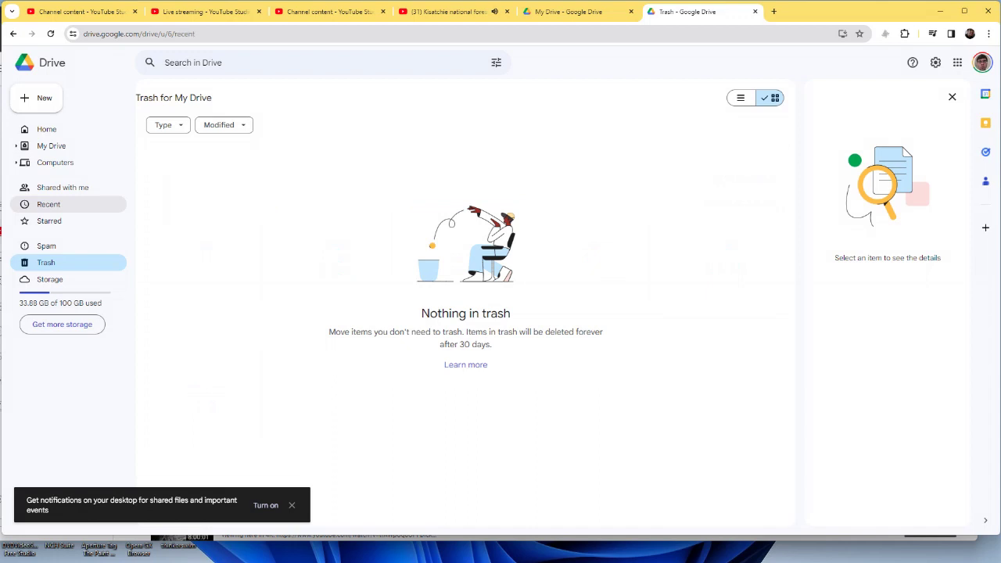
pyautogui.click(36, 98)
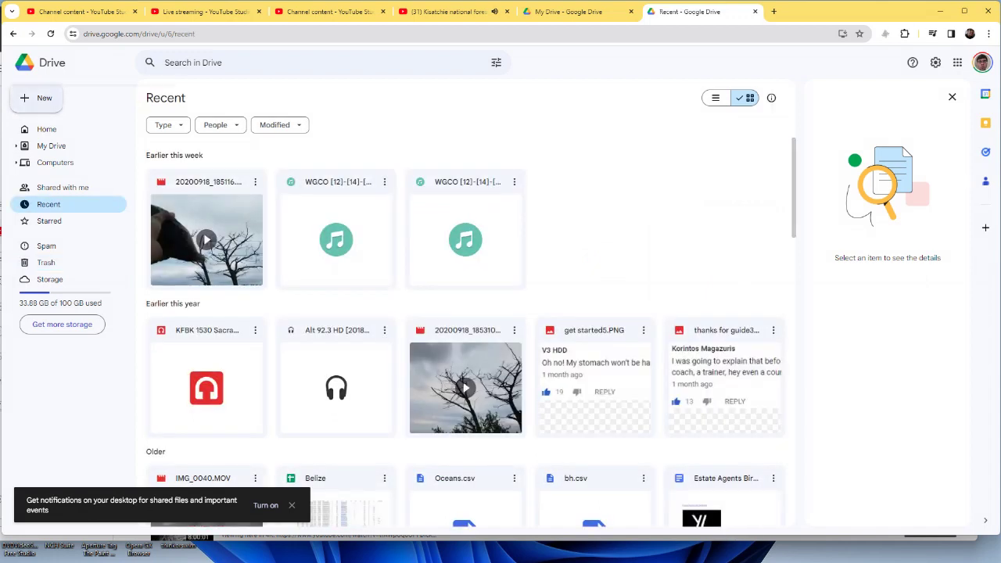
pyautogui.click(47, 120)
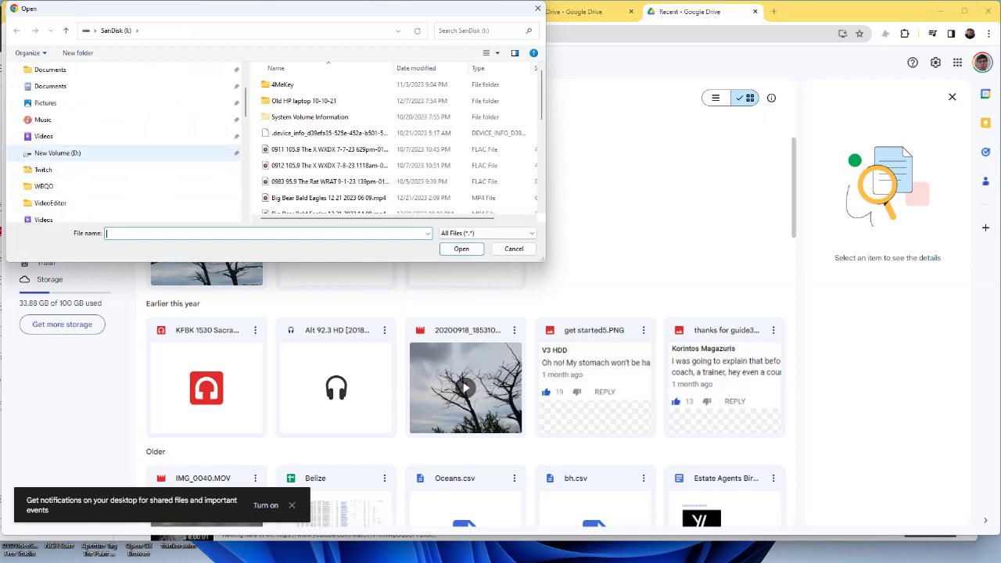
pyautogui.click(43, 119)
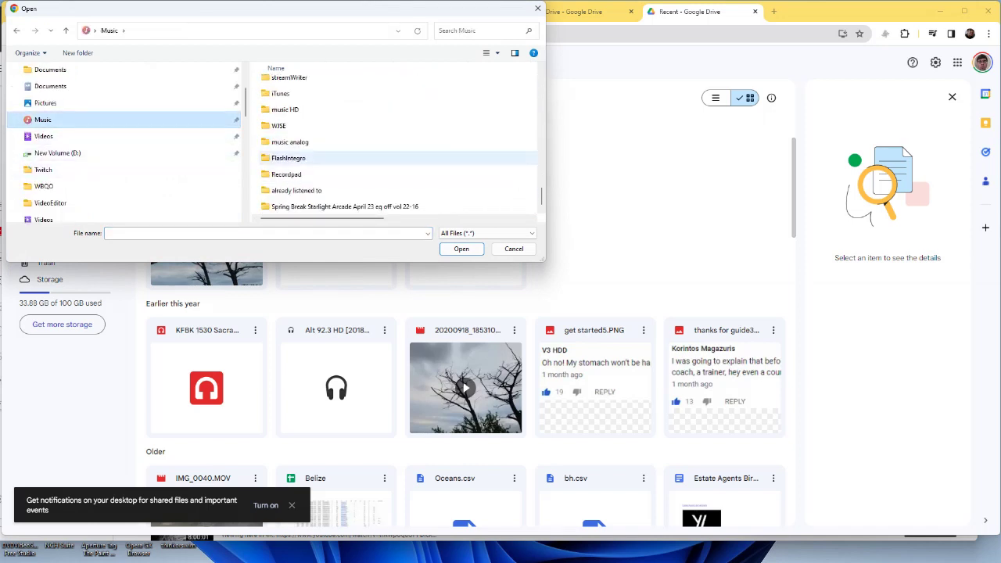
pyautogui.scroll(3, 352, 179)
pyautogui.scroll(-2, 352, 179)
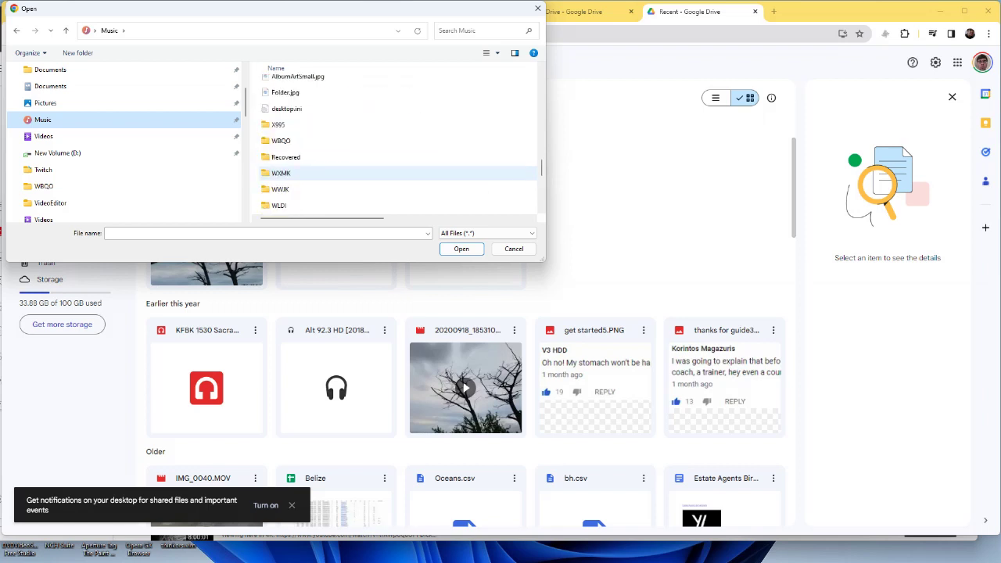
pyautogui.doubleClick(328, 125)
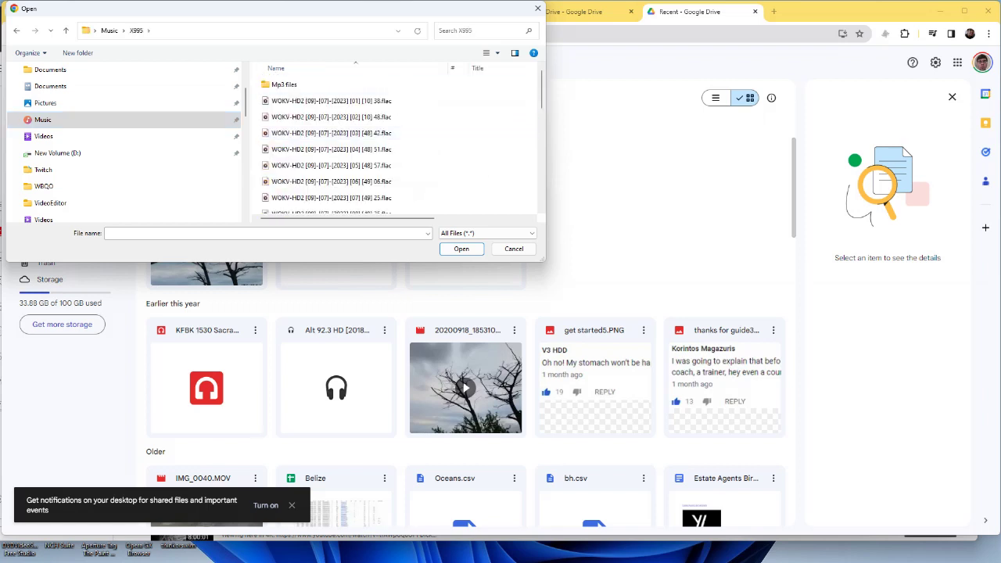
pyautogui.click(328, 100)
pyautogui.moveTo(262, 100); pyautogui.dragTo(341, 215)
pyautogui.scroll(10, 398, 144)
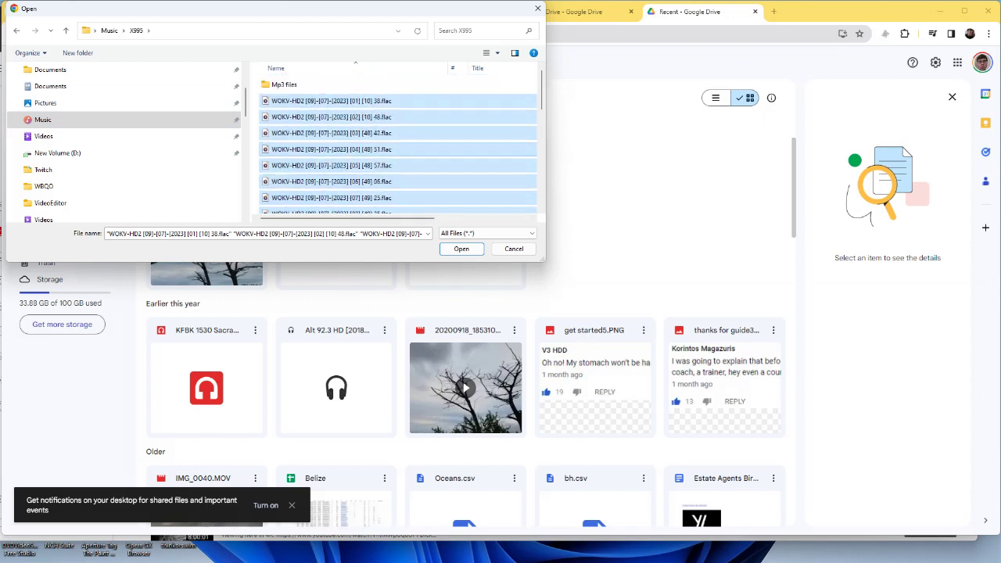
# Open the Mp3 files subfolder of X995 and select its WOKV-HD2 recordings, leaving out the last file without an extension
pyautogui.scroll(2, 398, 144)
pyautogui.doubleClick(297, 83)
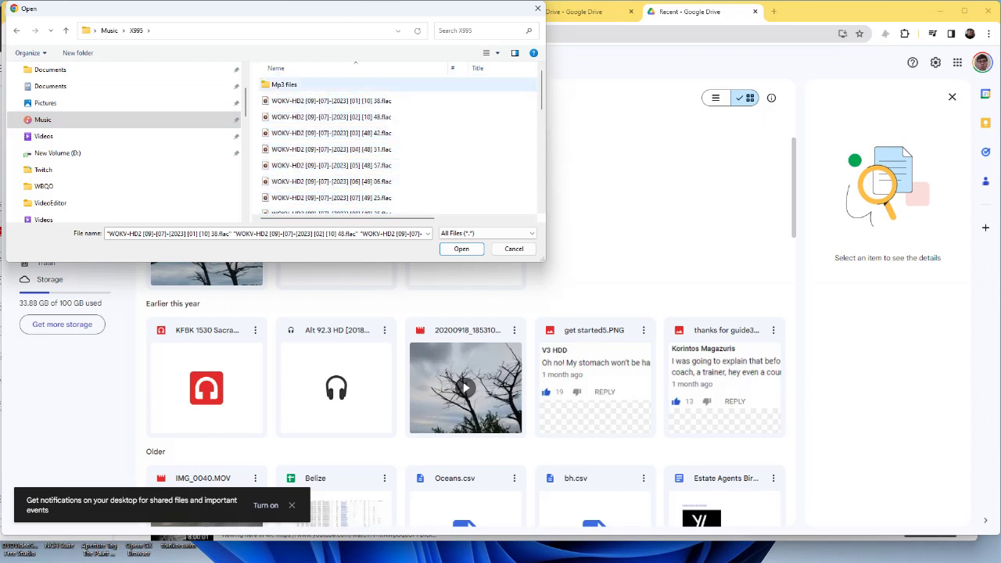
pyautogui.moveTo(346, 81); pyautogui.dragTo(346, 218)
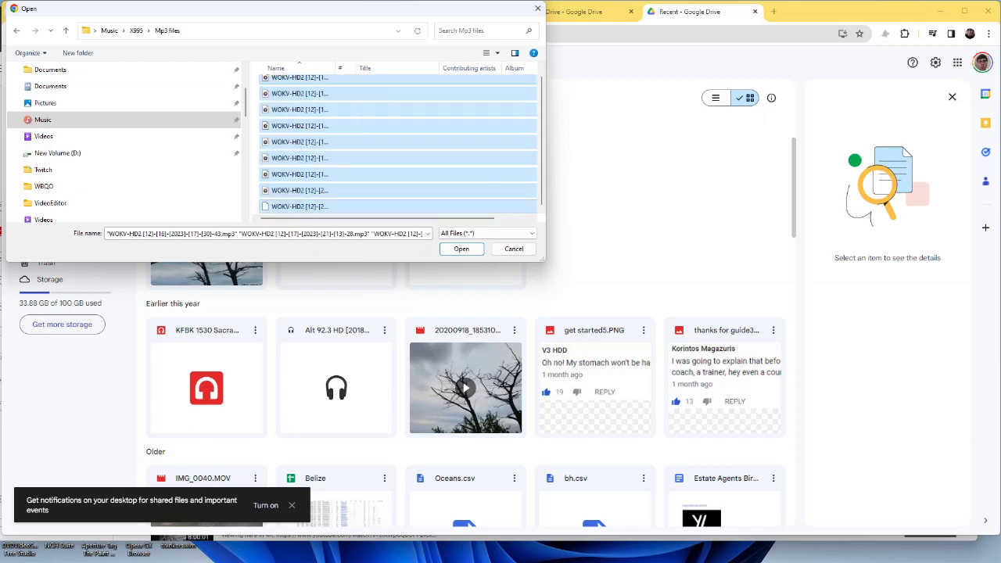
pyautogui.keyDown('ctrl'); pyautogui.click(346, 206); pyautogui.keyUp('ctrl')
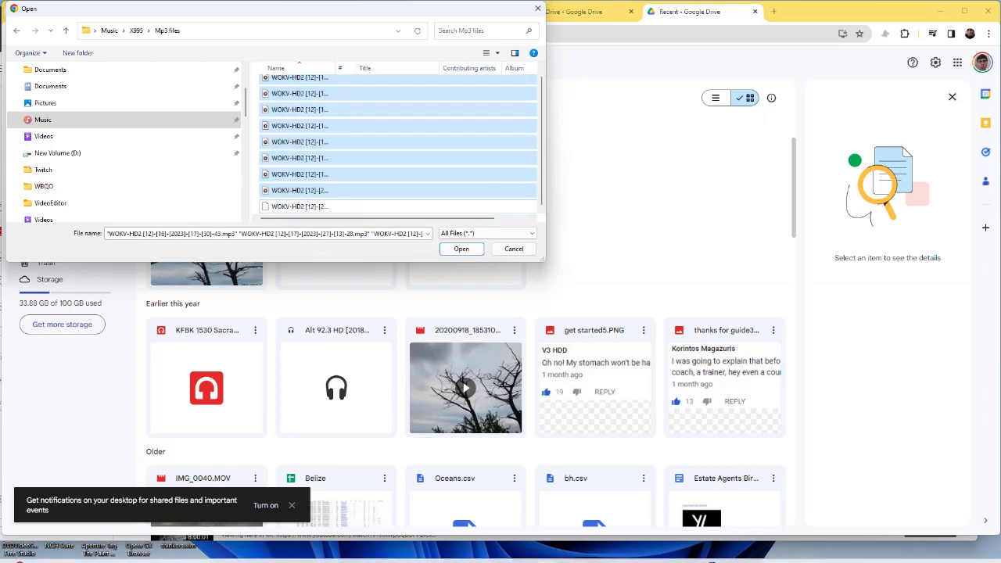
pyautogui.moveTo(615, 551)
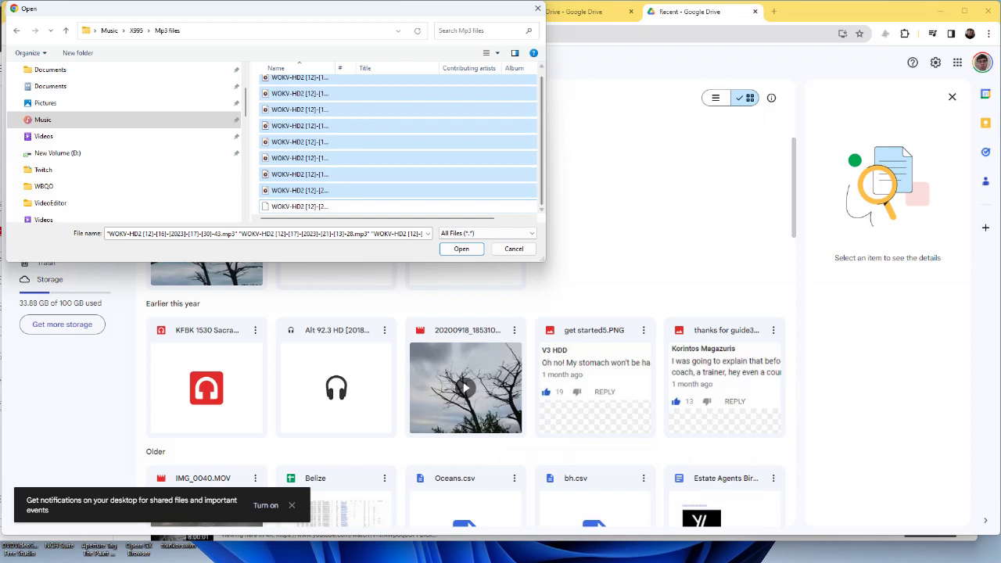
# Rename the last file in the Mp3 files folder as WOKV-HD2 [12]-[20]-[2023]-[19]-[13]-26.mp3
pyautogui.click(299, 206)
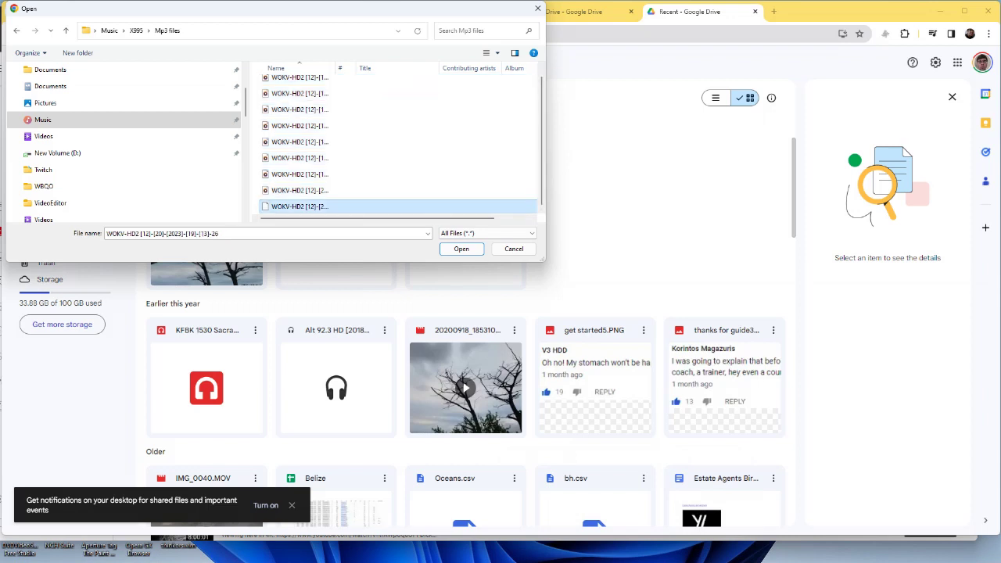
pyautogui.press('F2')
pyautogui.press('End')
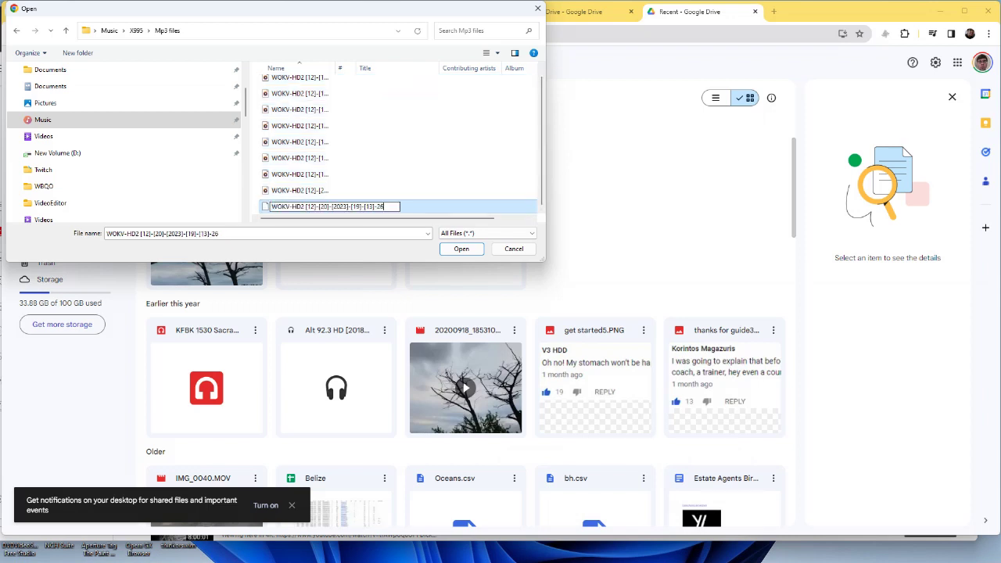
pyautogui.write('.mp3')
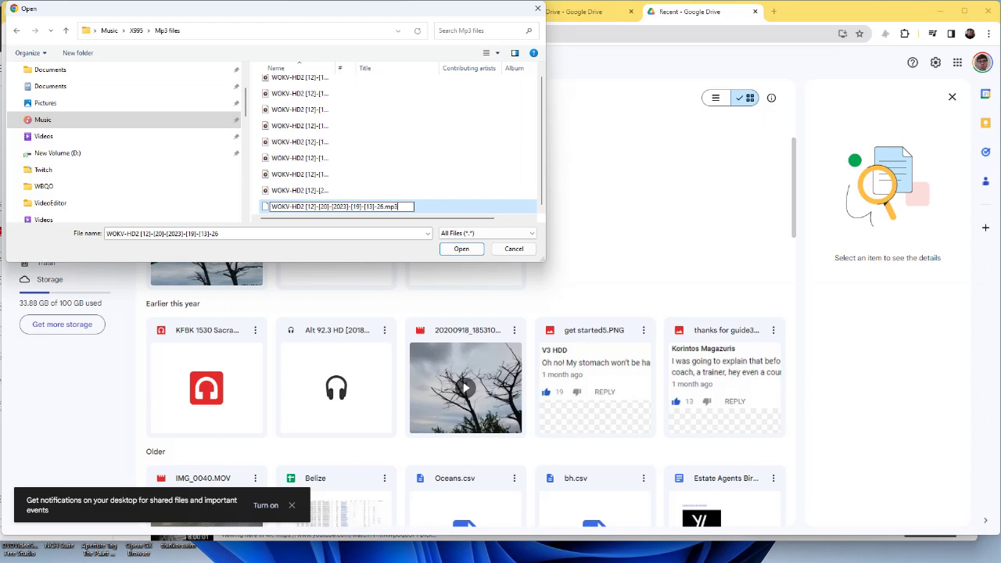
pyautogui.press('Return')
pyautogui.press('Up')
pyautogui.press('Up')
pyautogui.press('Up')
pyautogui.press('Up')
pyautogui.press('Up')
pyautogui.press('Up')
pyautogui.press('Up')
pyautogui.press('Up')
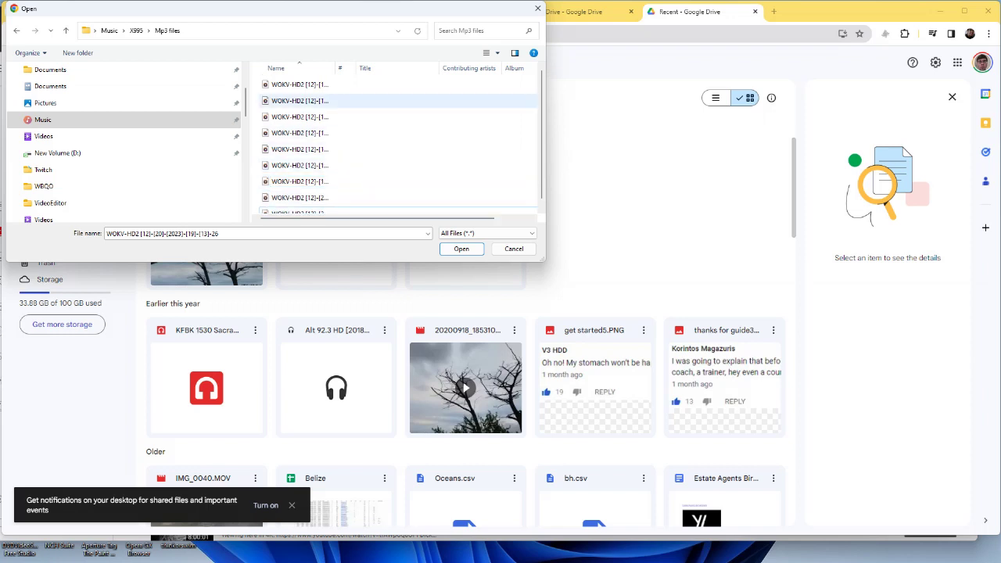
pyautogui.moveTo(292, 81); pyautogui.dragTo(348, 216)
pyautogui.press('Tab')
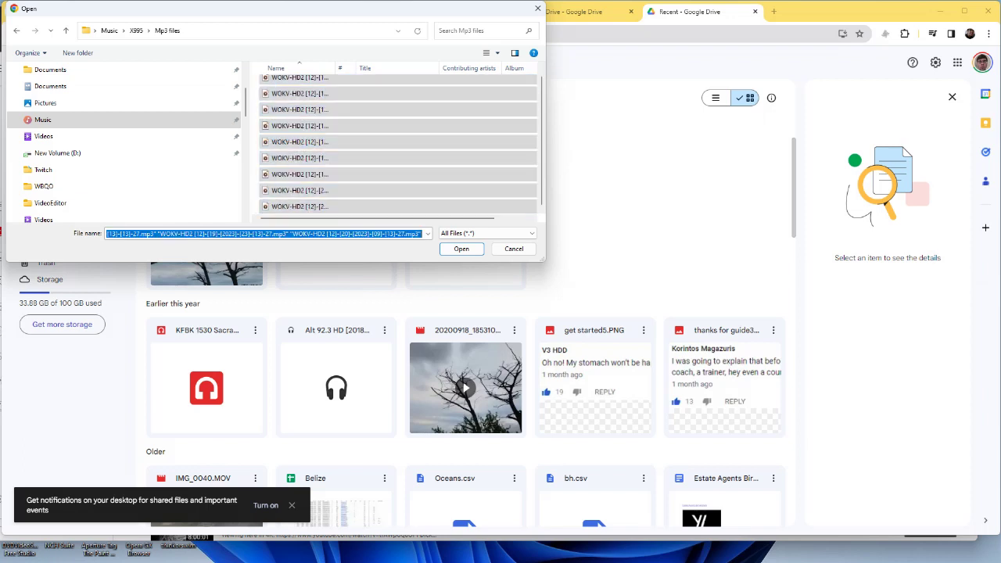
pyautogui.hotkey('ctrl', 'a')
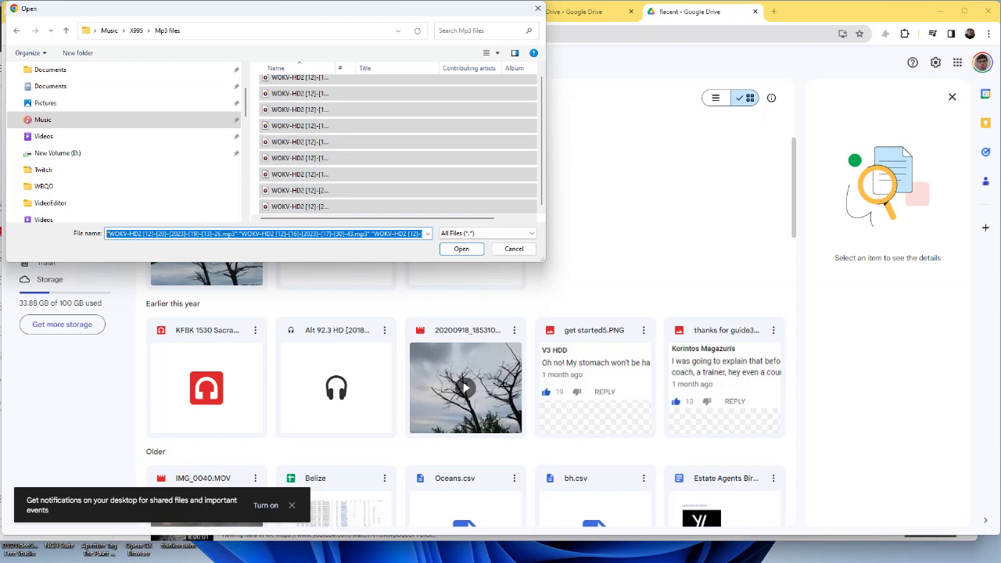
# Select all the WOKV-HD2 recordings in the Mp3 files folder, from the first file through the last
pyautogui.click(299, 84)
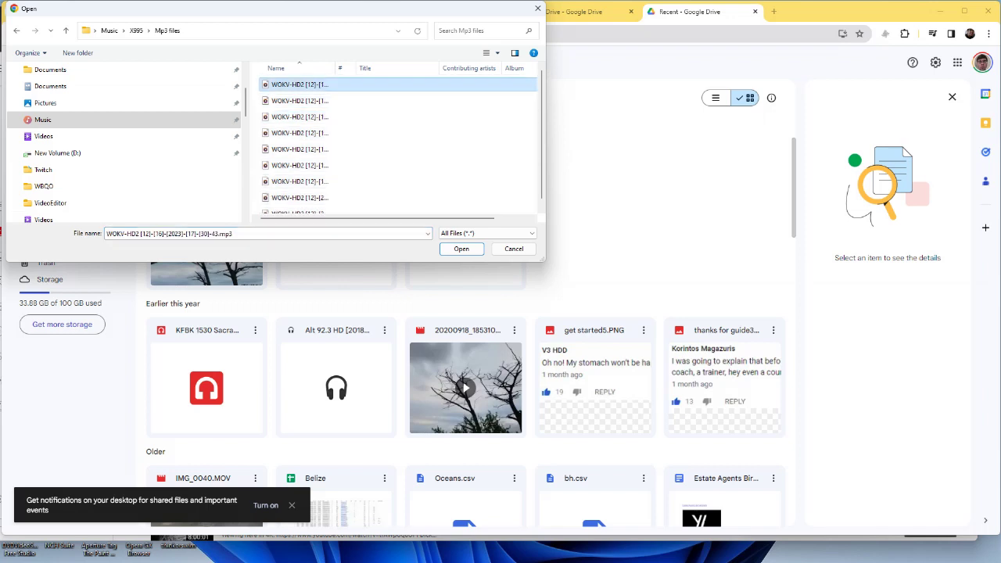
pyautogui.hotkey('shift', 'Down')
pyautogui.hotkey('shift', 'Down')
pyautogui.hotkey('shift', 'Down')
pyautogui.hotkey('shift', 'Down')
pyautogui.hotkey('shift', 'Down')
pyautogui.hotkey('shift', 'Down')
pyautogui.hotkey('shift', 'Down')
pyautogui.hotkey('shift', 'Down')
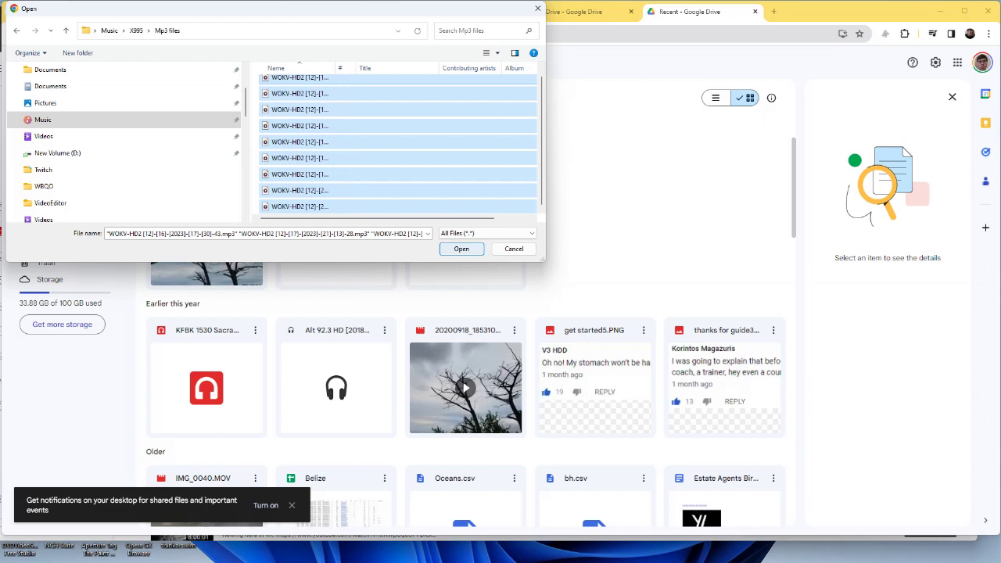
pyautogui.hotkey('shift', 'Down')
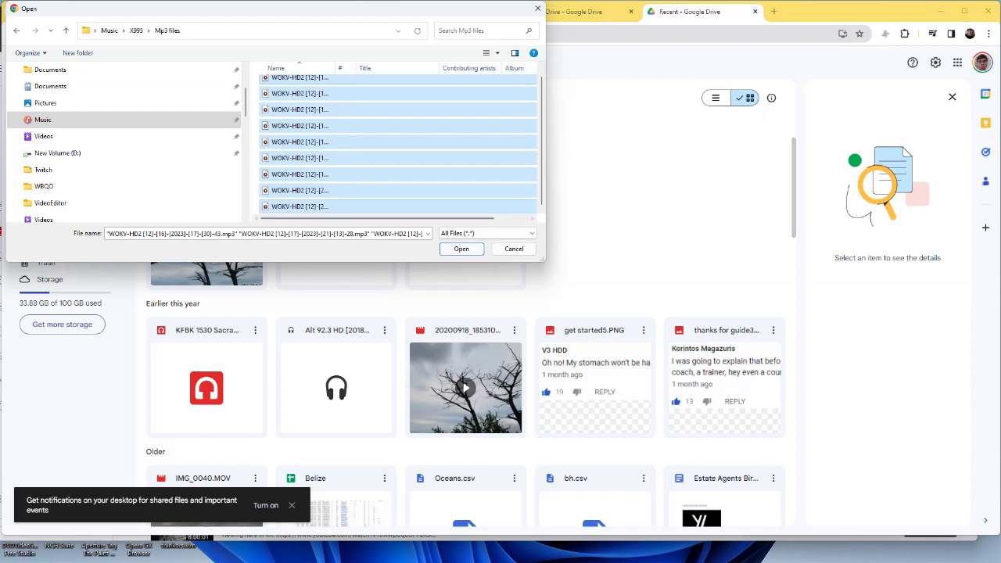
# Check the combined properties of the selected WOKV-HD2 recordings and close them
pyautogui.hotkey('shift', 'F10')
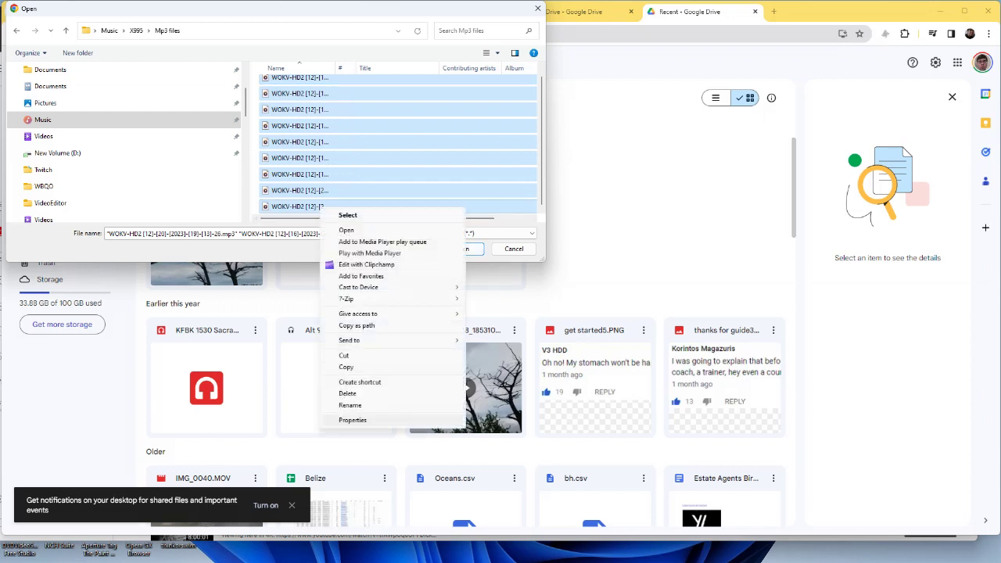
pyautogui.press('r')
pyautogui.press('Escape')
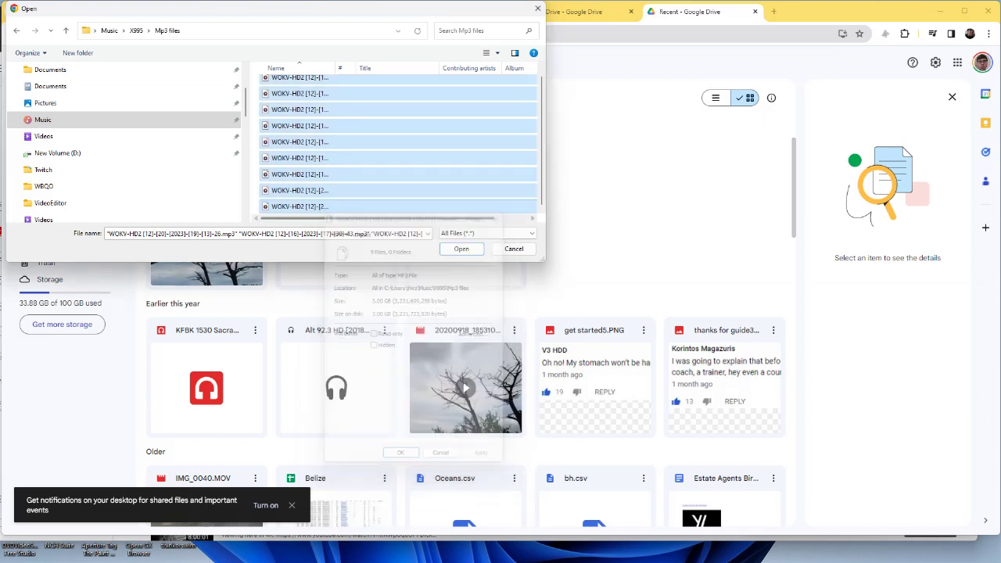
# Remove WOKV-HD2 [12]-[20]-[2023]-[19]-[13]-26.mp3 and WOKV-HD2 [12]-[20]-[2023]-[09]-[13]-27.mp3 from the file selection and upload the remaining recordings to Drive
pyautogui.press('Tab')
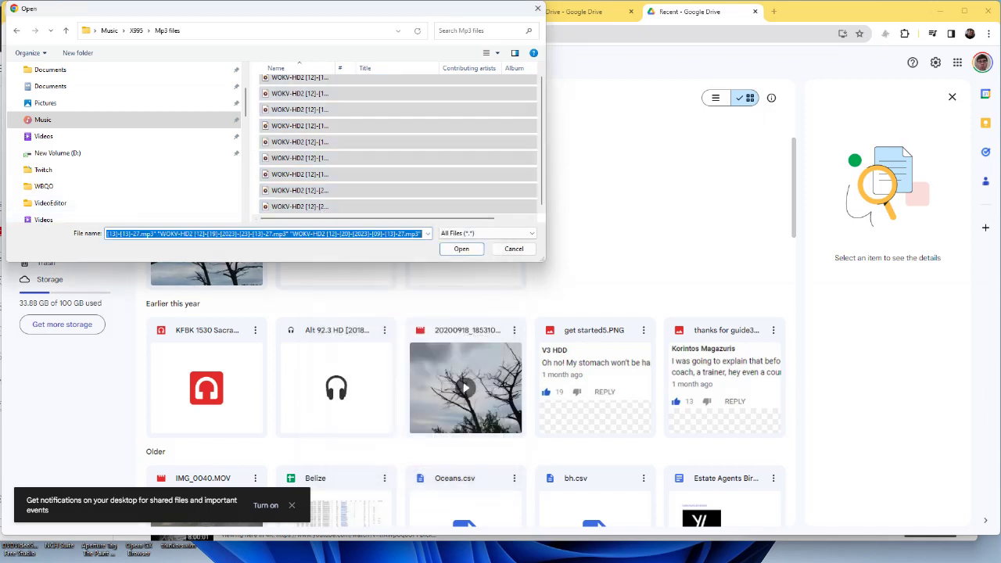
pyautogui.click(195, 233)
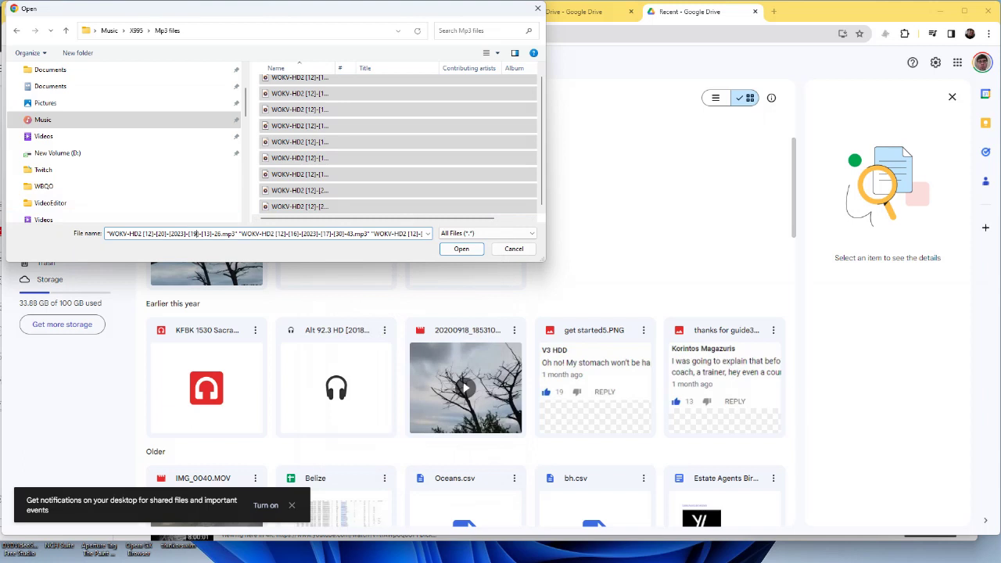
pyautogui.moveTo(239, 233); pyautogui.dragTo(106, 233)
pyautogui.press('BackSpace')
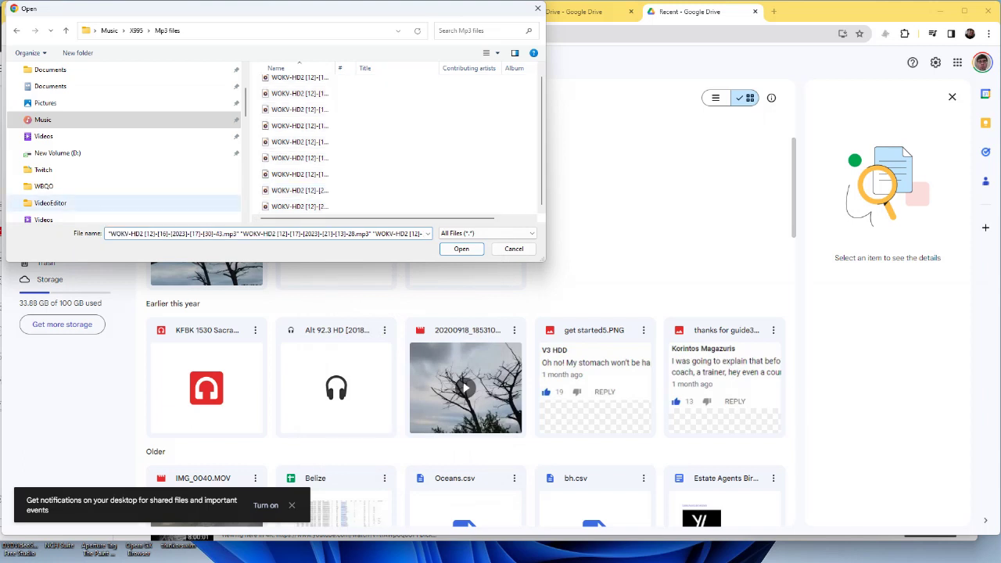
pyautogui.moveTo(336, 233); pyautogui.dragTo(469, 233)
pyautogui.click(422, 233)
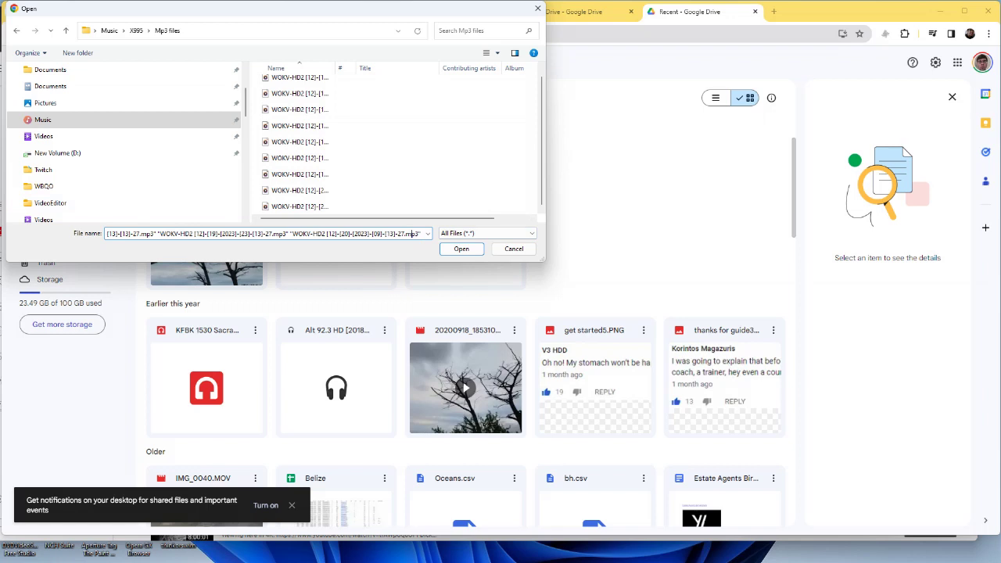
pyautogui.moveTo(290, 233); pyautogui.dragTo(386, 233)
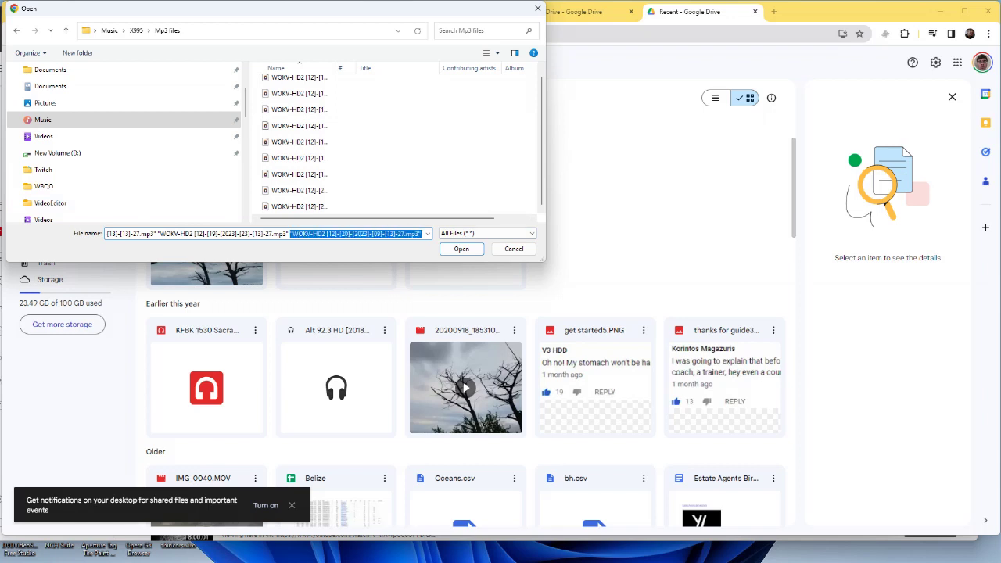
pyautogui.press('BackSpace')
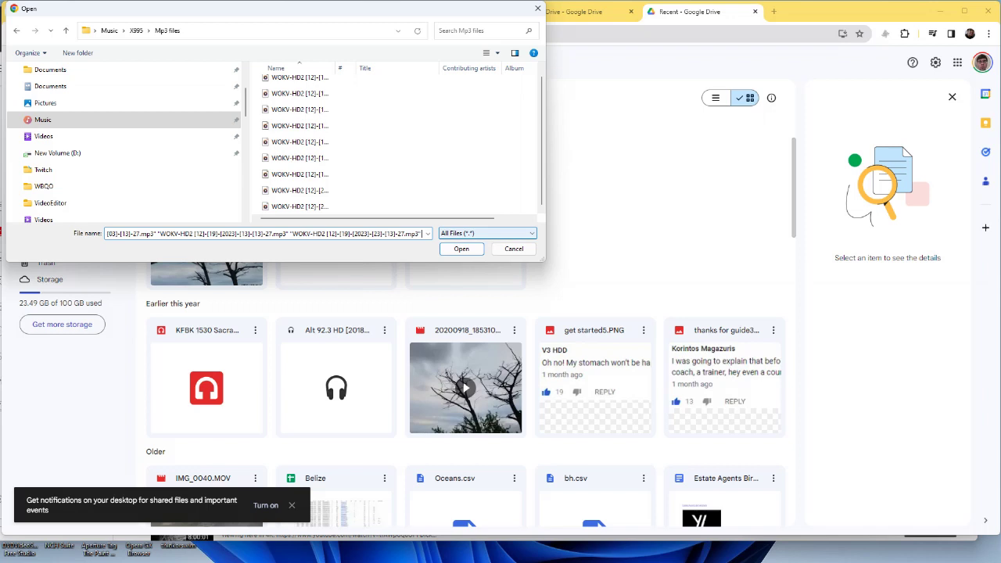
pyautogui.click(462, 249)
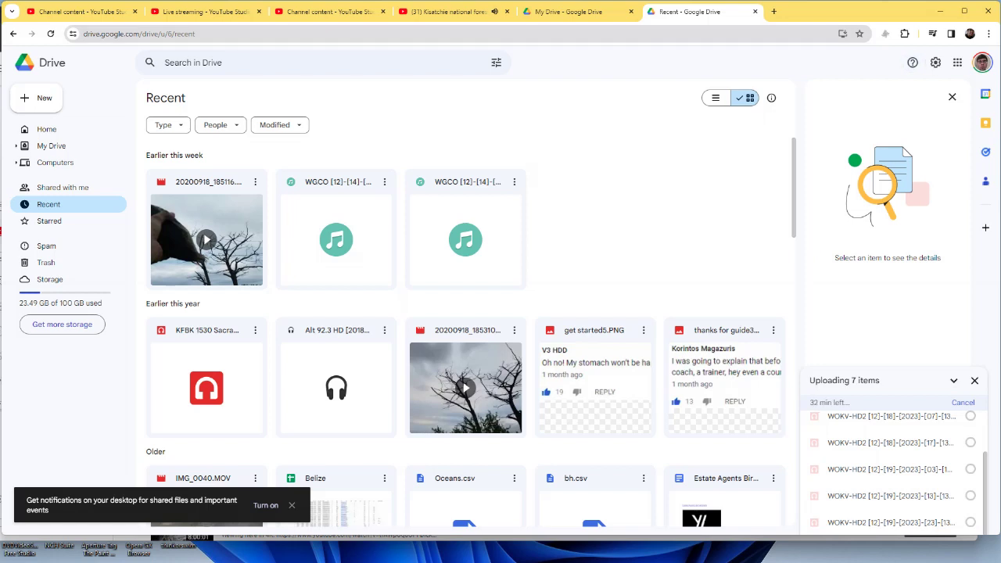
# Upload the two WOKV-HD2 [12]-[20]-[2023] recordings from the Mp3 files folder to Drive and look over the upload list
pyautogui.click(36, 98)
pyautogui.click(55, 118)
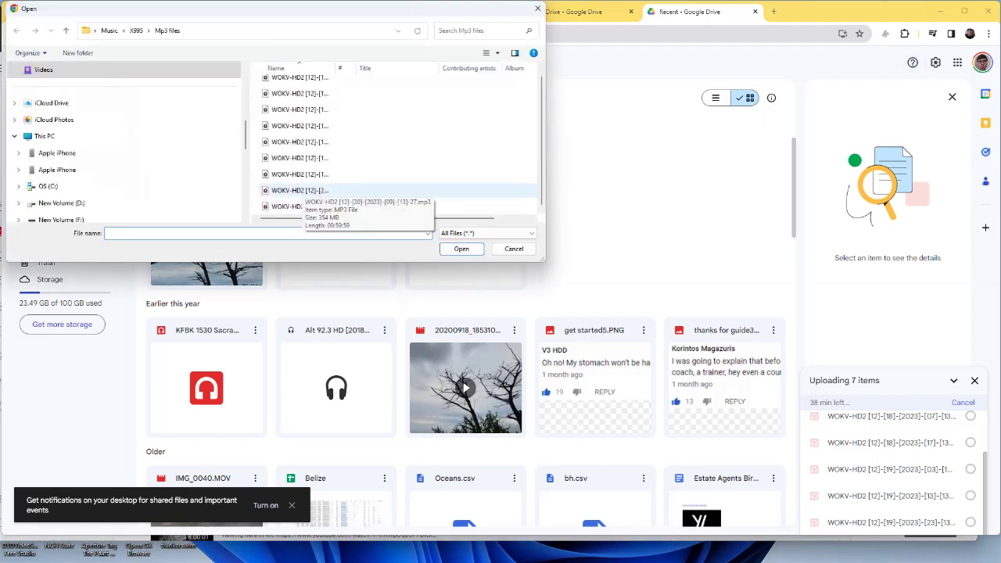
pyautogui.click(300, 190)
pyautogui.keyDown('shift'); pyautogui.click(300, 205); pyautogui.keyUp('shift')
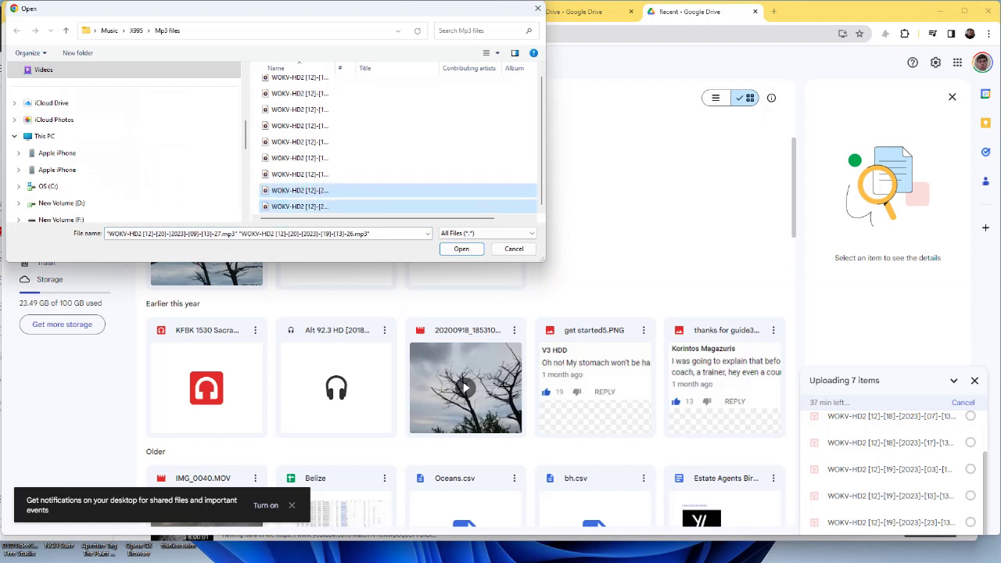
pyautogui.press('Return')
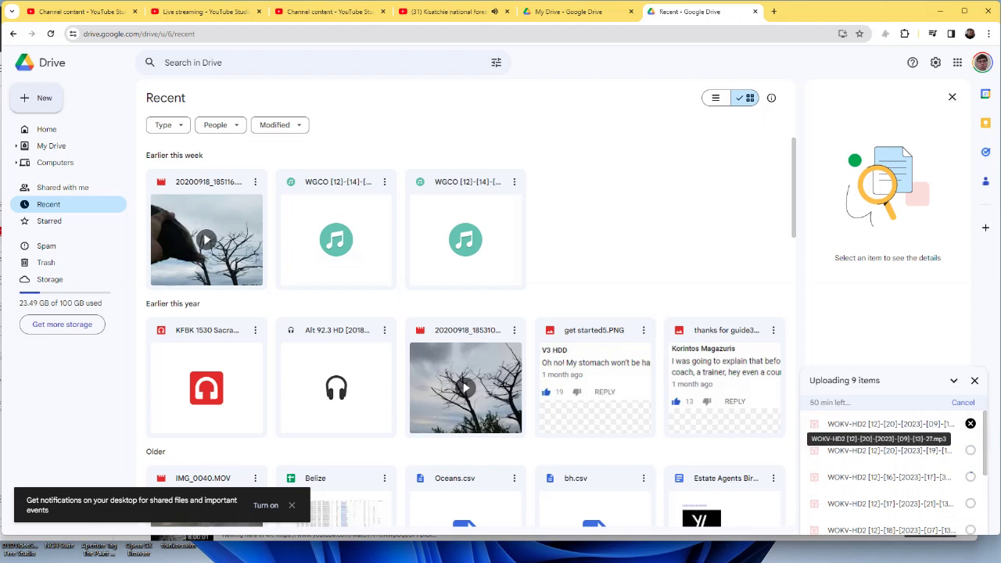
pyautogui.scroll(-2, 891, 437)
pyautogui.scroll(2, 892, 451)
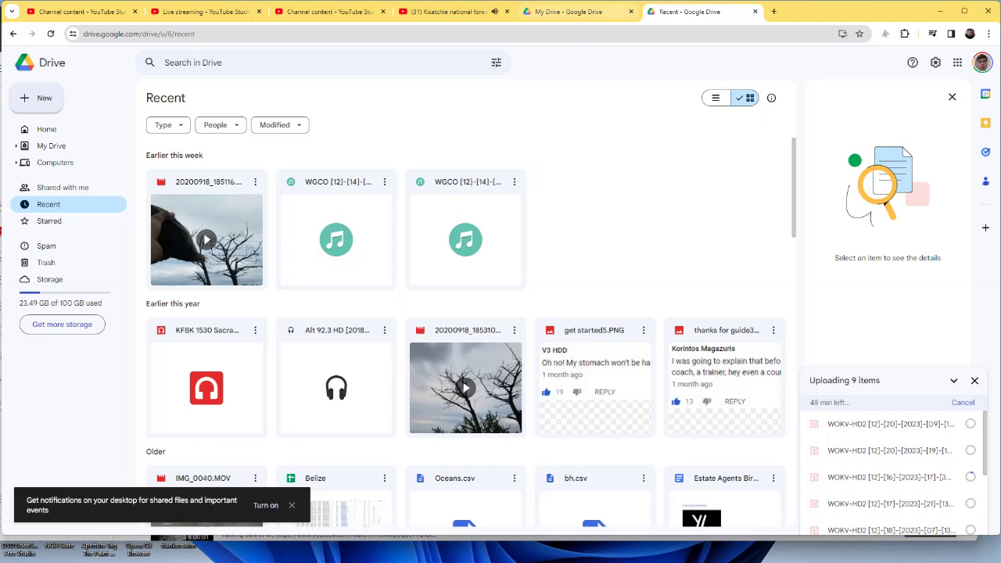
# Close the My Drive tab and switch to the Kisatchie national forest E-3 Nest cam2 stream
pyautogui.hotkey('ctrl', 'shift', 'Tab')
pyautogui.hotkey('ctrl', 'w')
pyautogui.hotkey('ctrl', 'shift', 'Tab')
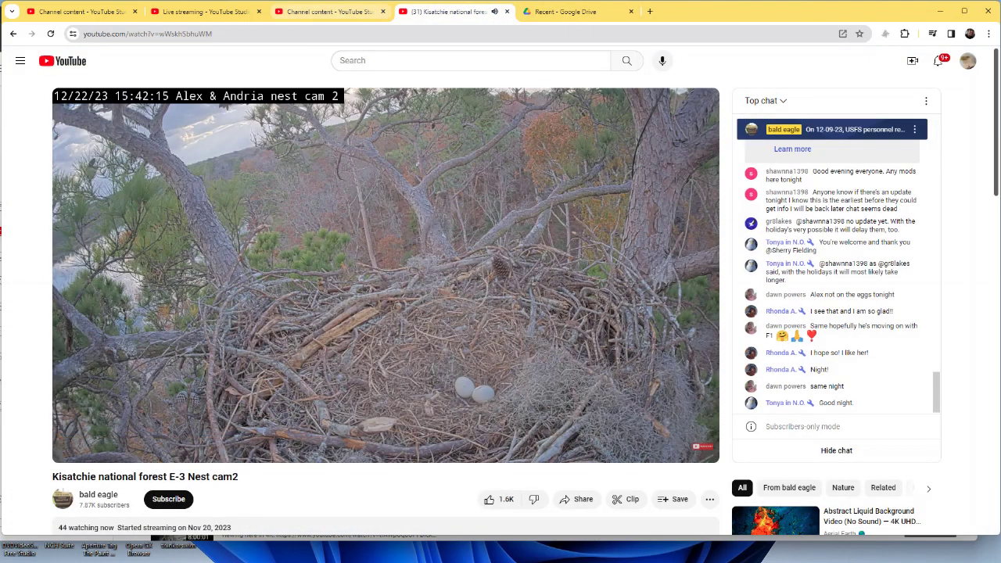
# Check the file transfer and the channel's video upload progress, and return to the nest cam stream
pyautogui.moveTo(385, 551)
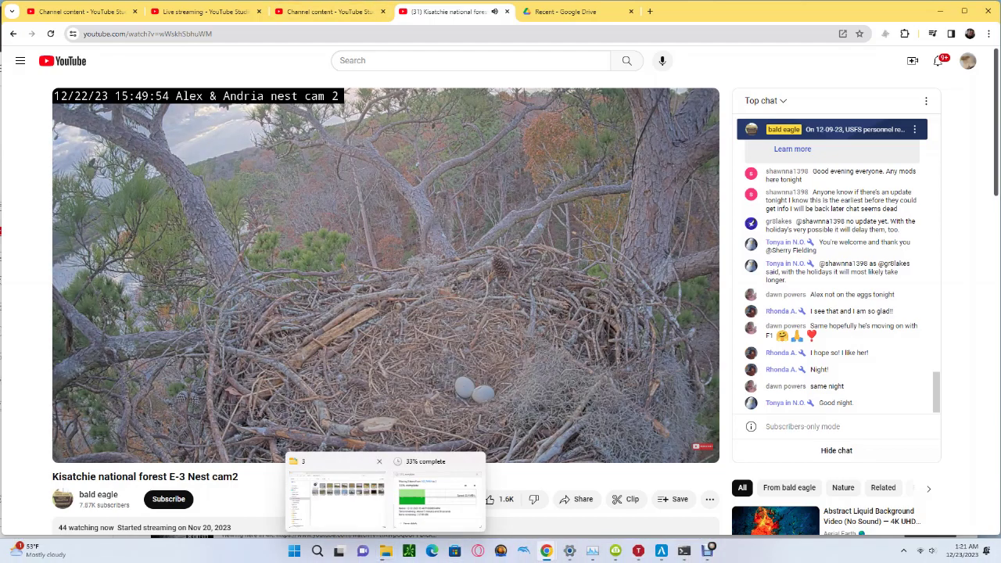
pyautogui.hotkey('ctrl', 'shift', 'Tab')
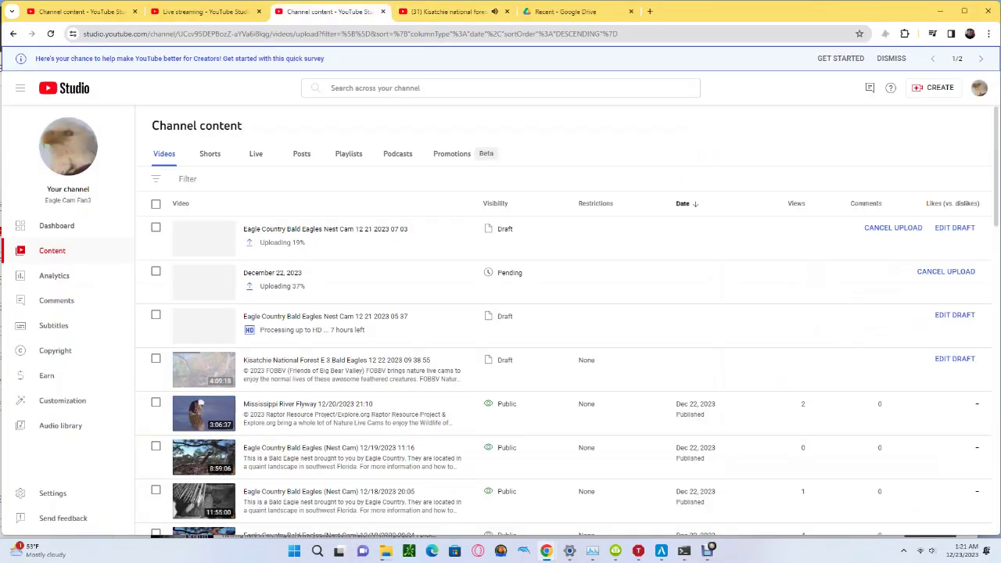
pyautogui.hotkey('ctrl', 'Tab')
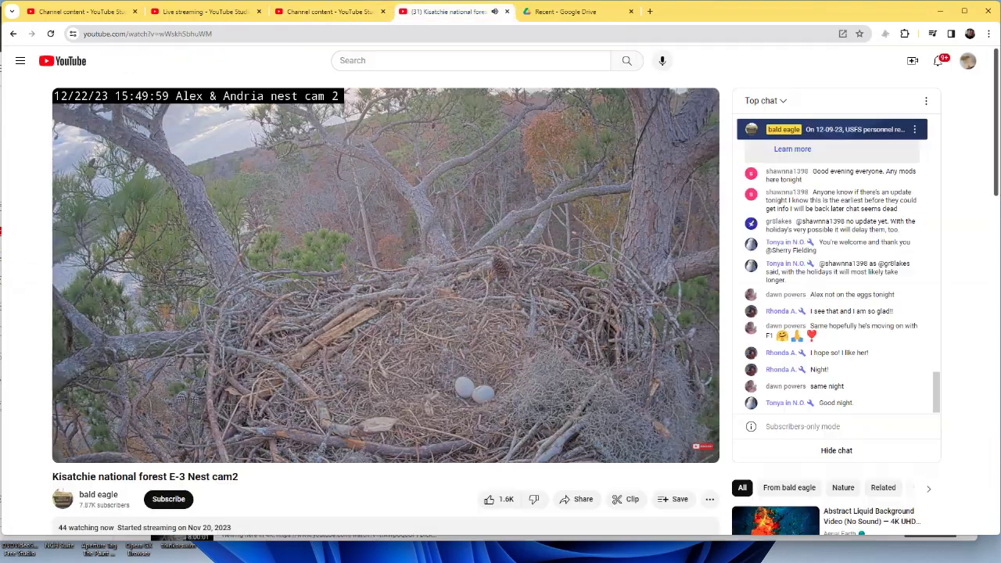
# Show the nest cam stream in full screen and set its playback speed to 1.5
pyautogui.press('f')
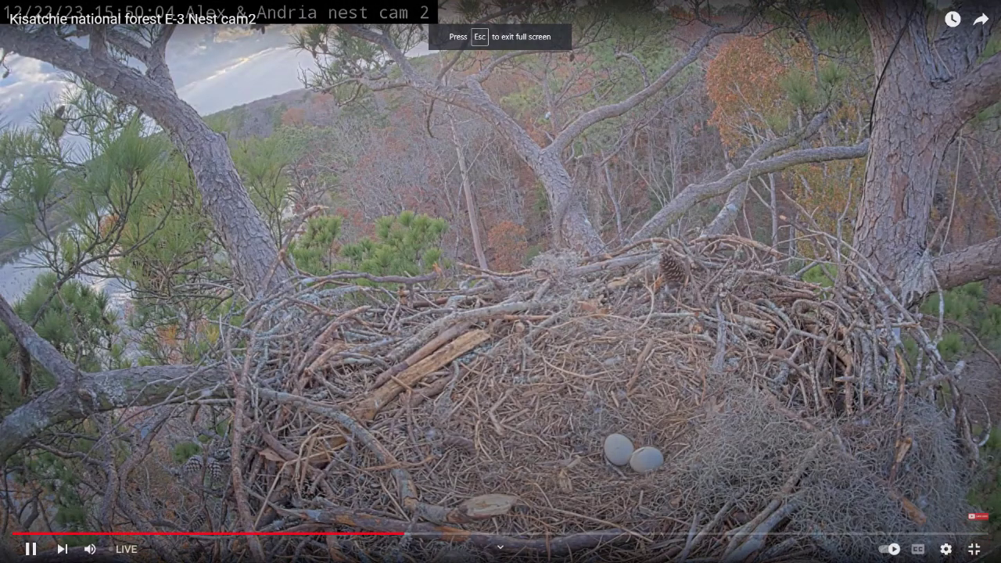
pyautogui.click(945, 549)
pyautogui.click(945, 549)
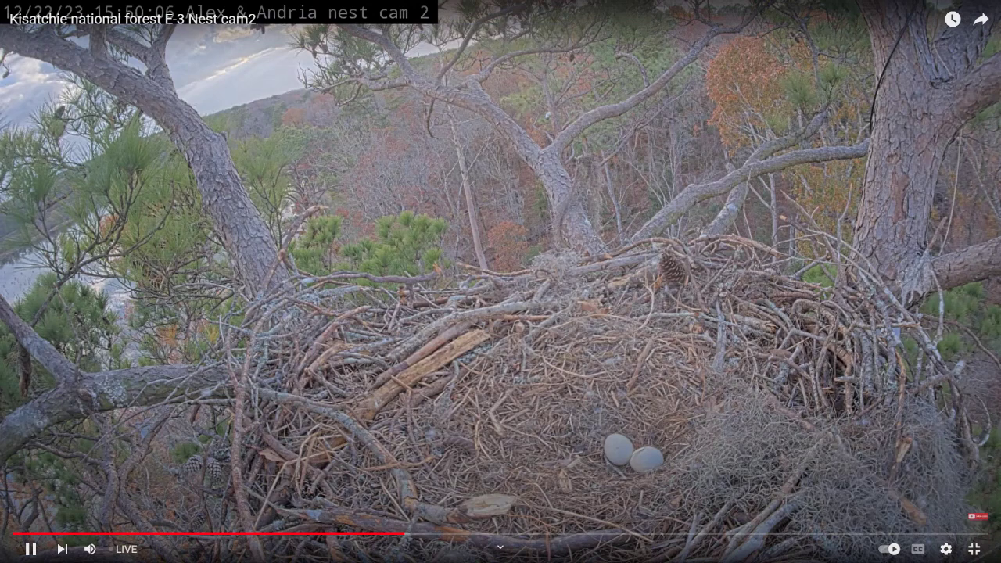
pyautogui.click(945, 548)
pyautogui.click(882, 480)
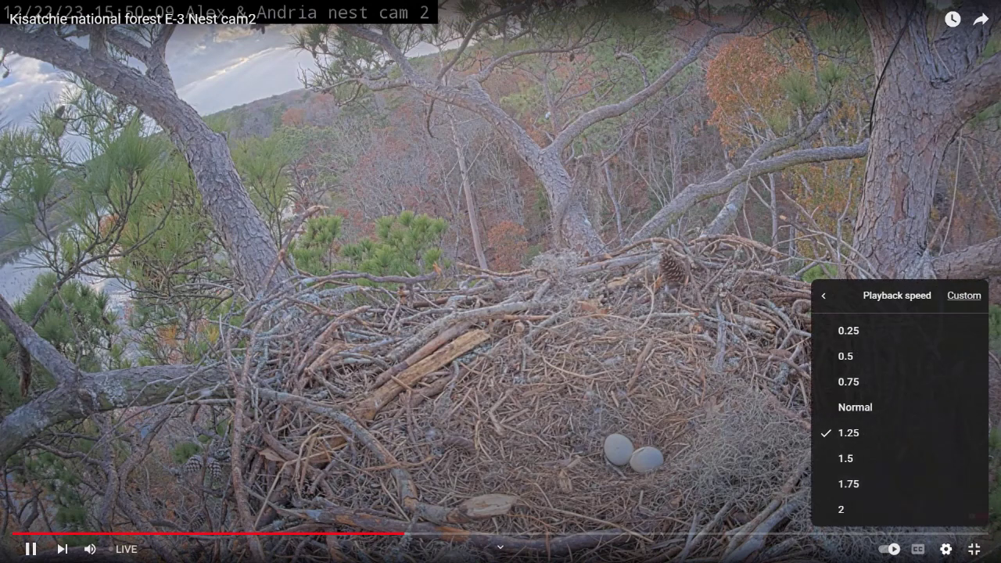
pyautogui.click(849, 457)
# Set the stream's video quality to 720p and skip about five minutes ahead in its timeline
pyautogui.click(945, 548)
pyautogui.click(881, 509)
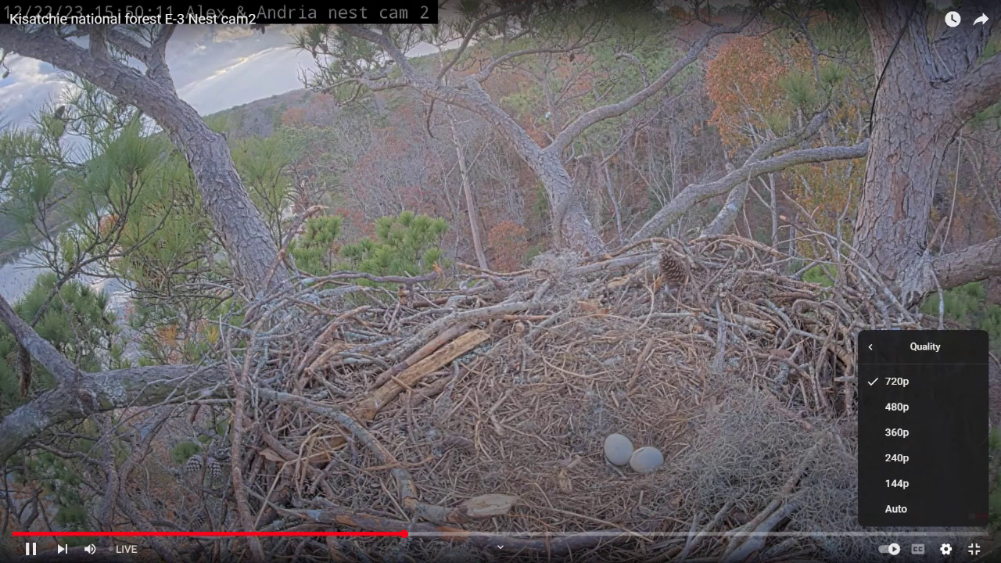
pyautogui.click(894, 380)
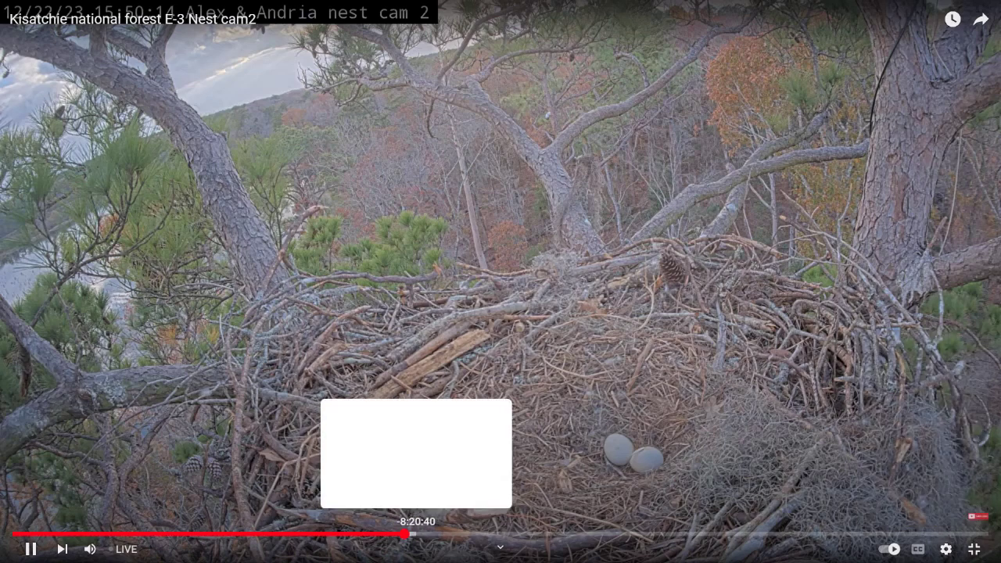
pyautogui.click(411, 534)
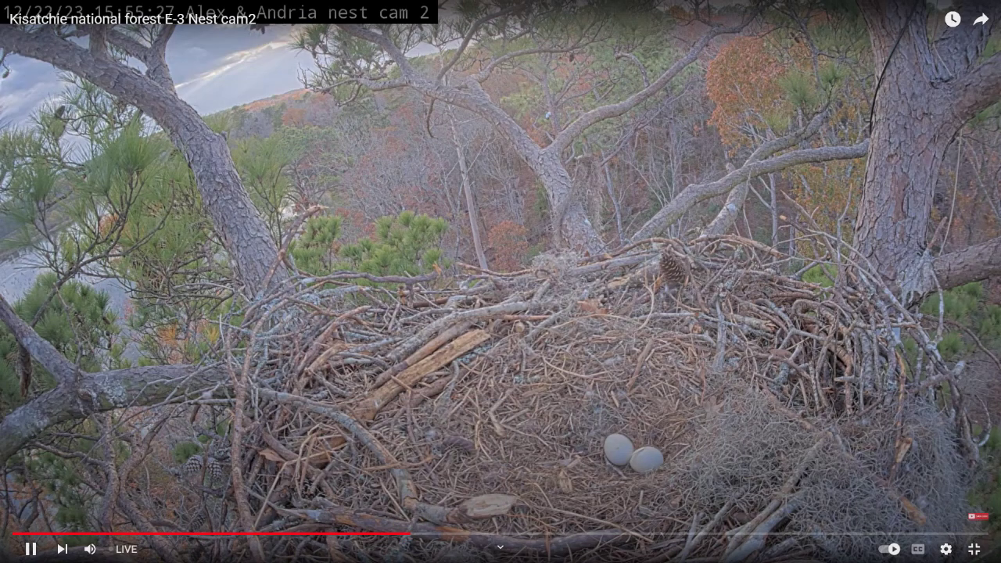